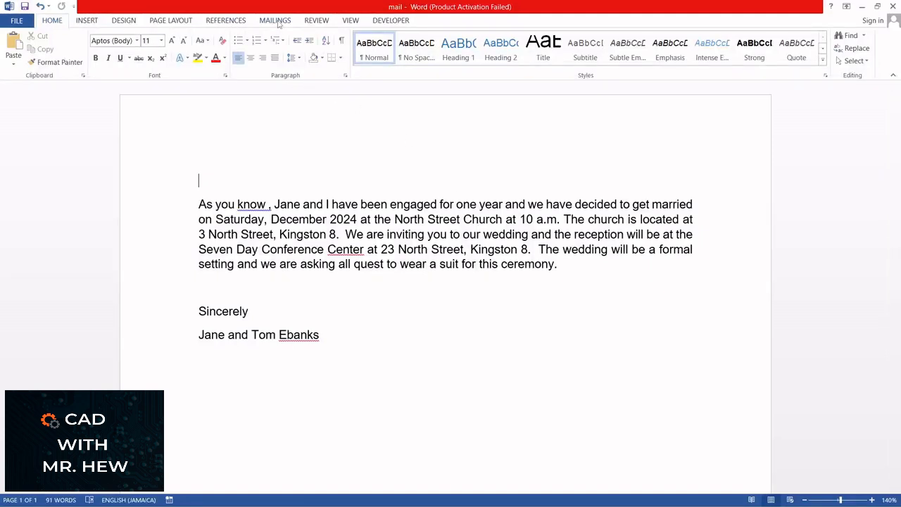
Step: Start a mail merge of the Letters type for the wedding invitation document
left_click(277, 21)
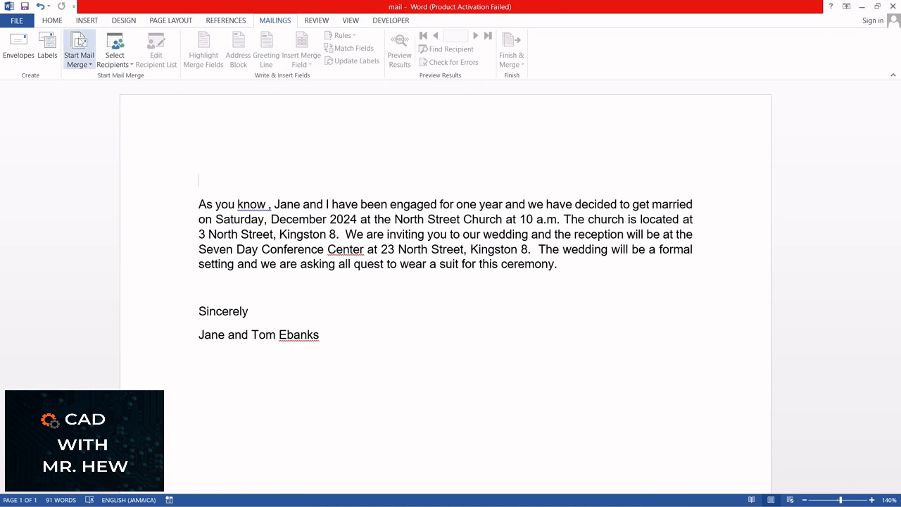
left_click(79, 47)
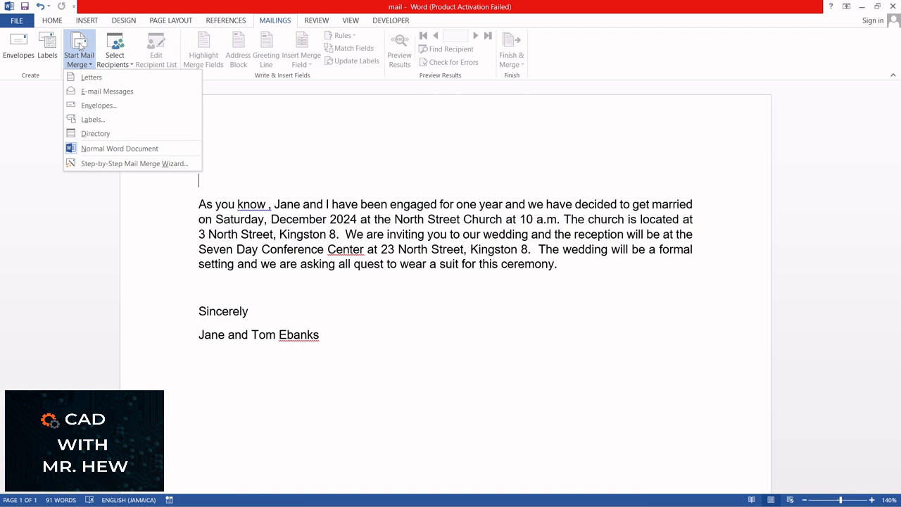
left_click(88, 79)
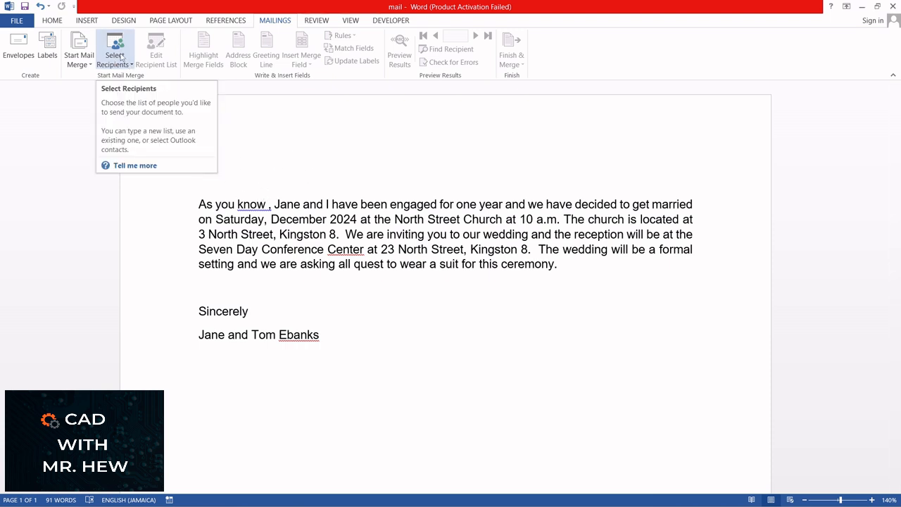
Step: Start a new recipient list and enter the title Mr, the recipient's first and last names, and the company ABC Limited
left_click(121, 60)
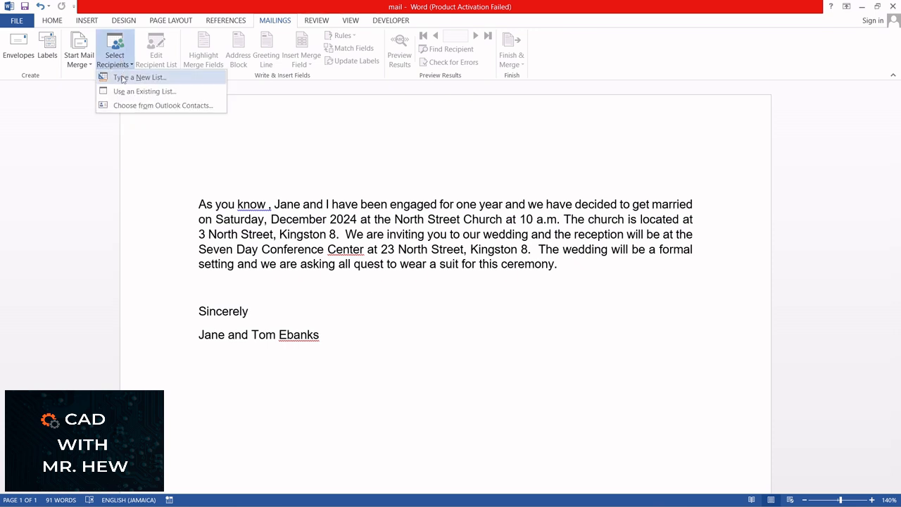
left_click(121, 76)
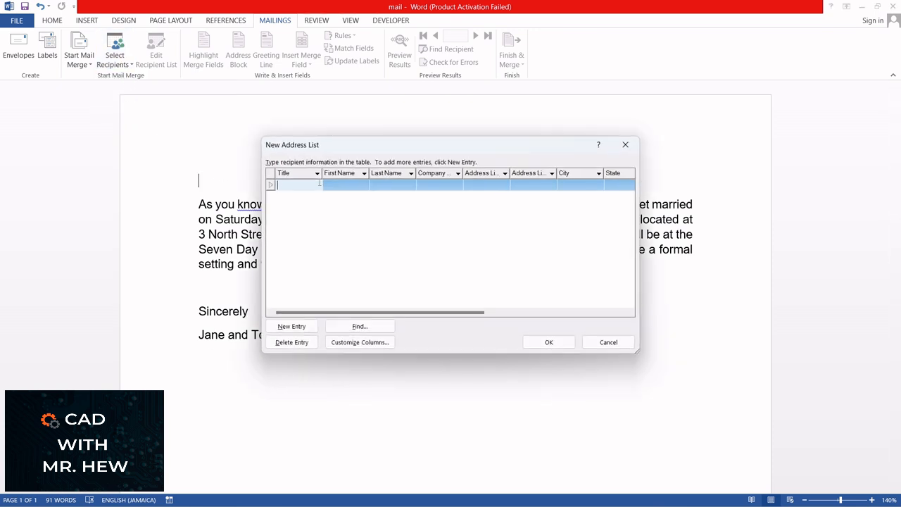
type("Mr")
left_click(354, 184)
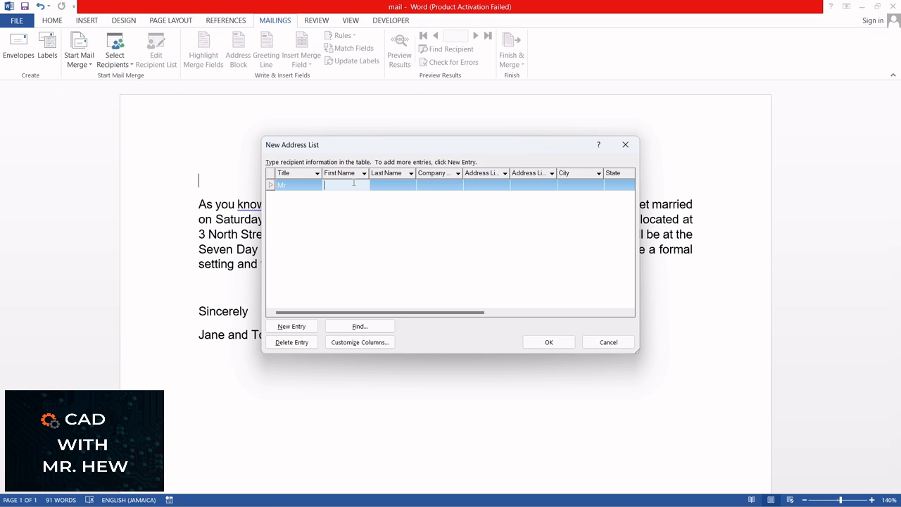
type("John")
left_click(402, 183)
type("Brown")
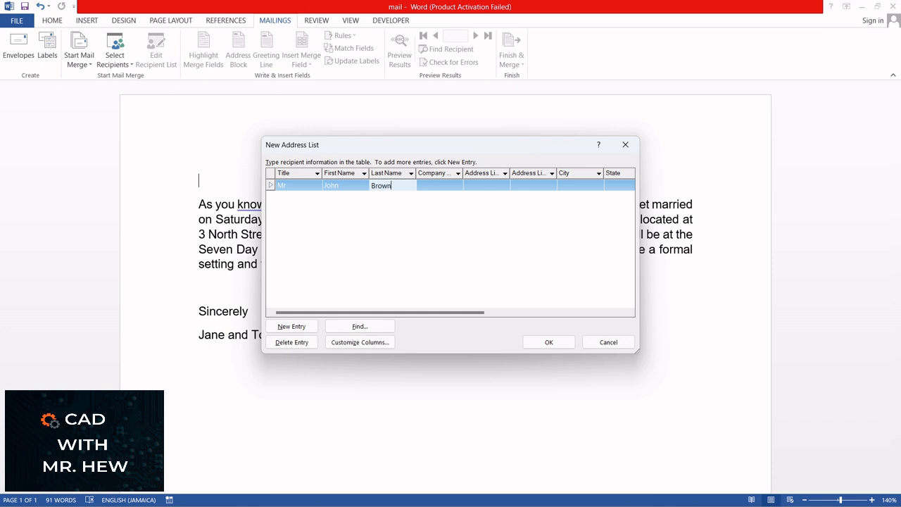
left_click(446, 183)
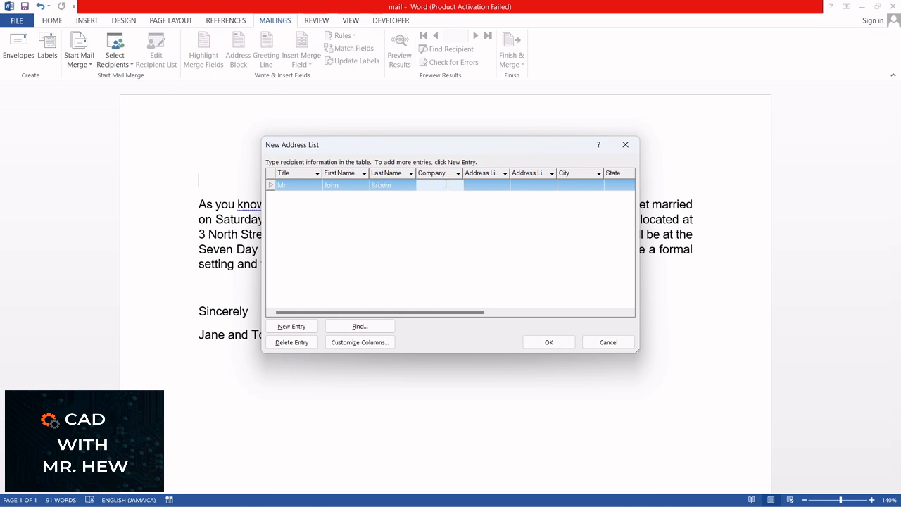
type("ABC Limited")
Step: Fill in the first recipient's street address, city and state, correcting the street name to start with a capital letter
left_click(474, 186)
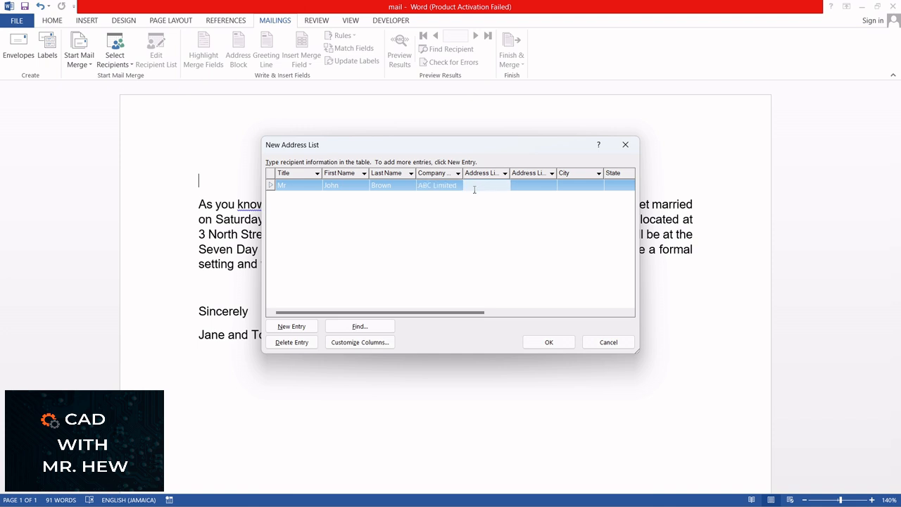
type("3 east Street")
left_click(476, 188)
key("BackSpace")
type("E")
left_click(577, 185)
type("Mona")
left_click(619, 185)
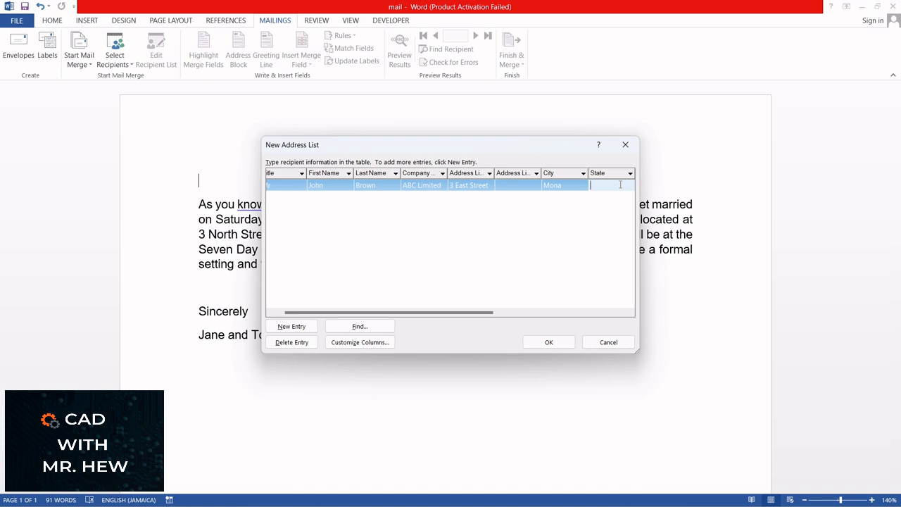
type("Miami")
left_click_drag(411, 315, 402, 314)
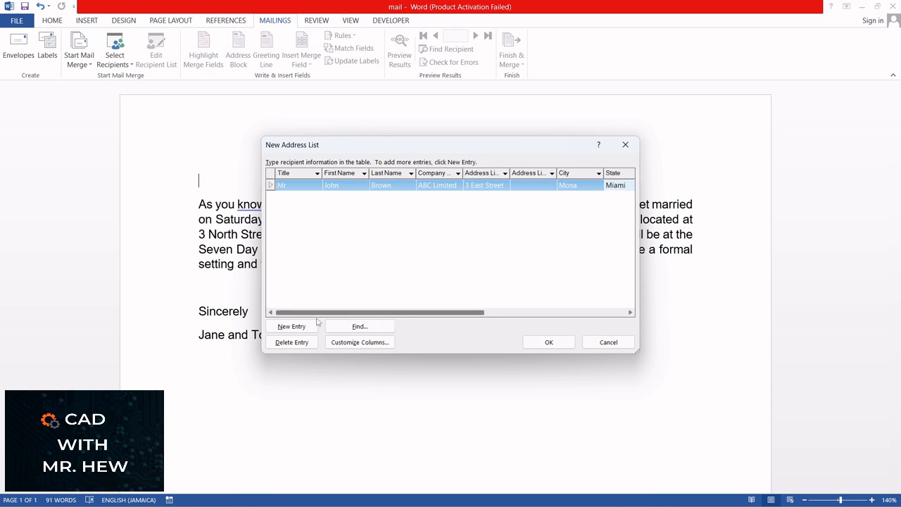
Step: Add a second recipient entry with the title Ms, and delete that entry
left_click(297, 328)
type("Ms")
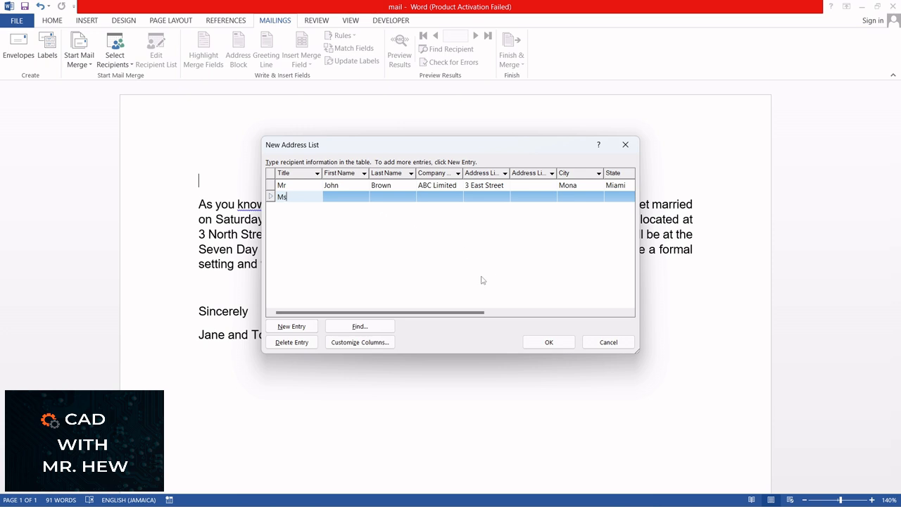
left_click(287, 345)
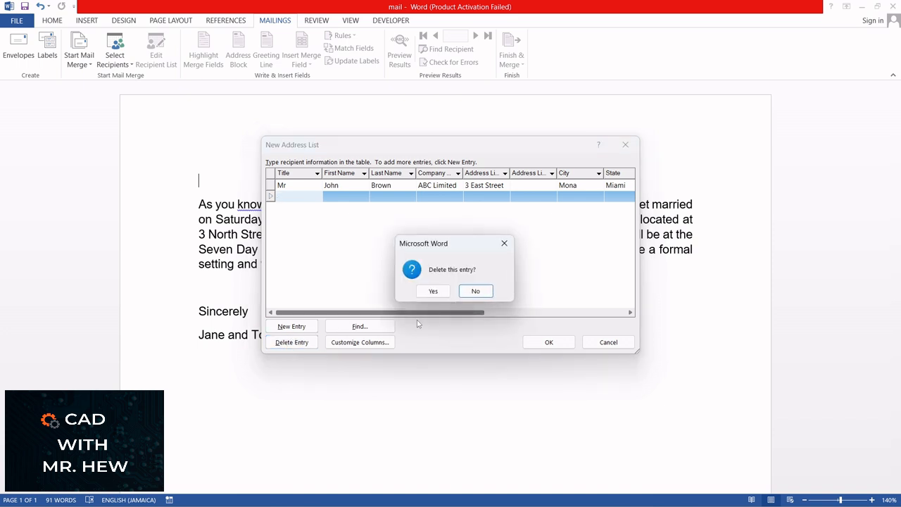
left_click(439, 291)
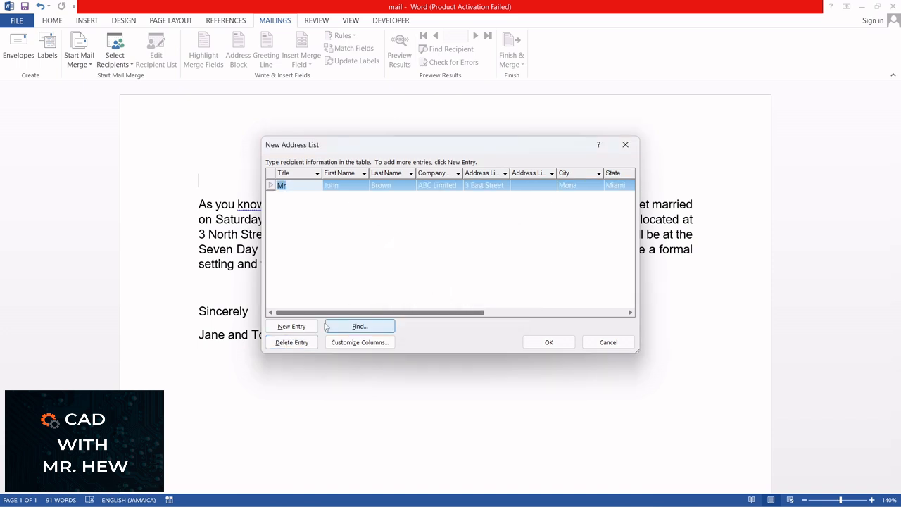
Step: Delete the remaining recipient entry and cancel the new address list
left_click(301, 343)
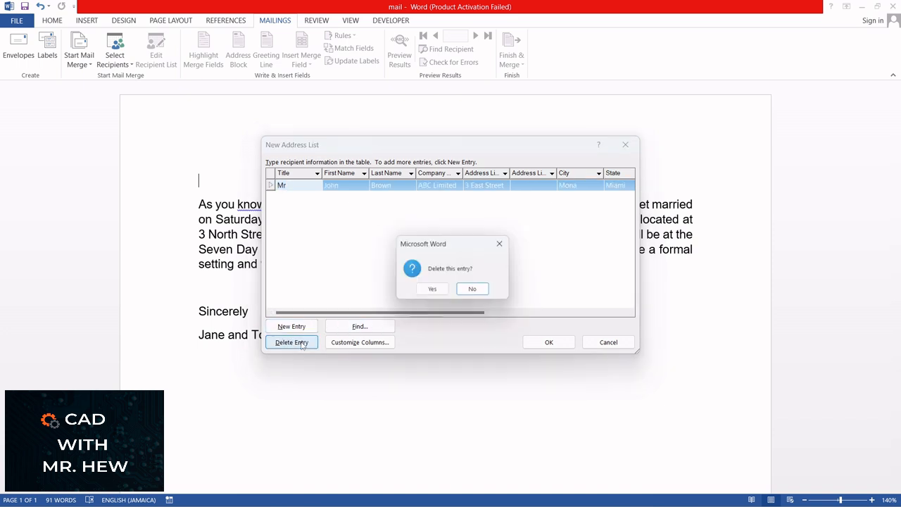
left_click(426, 291)
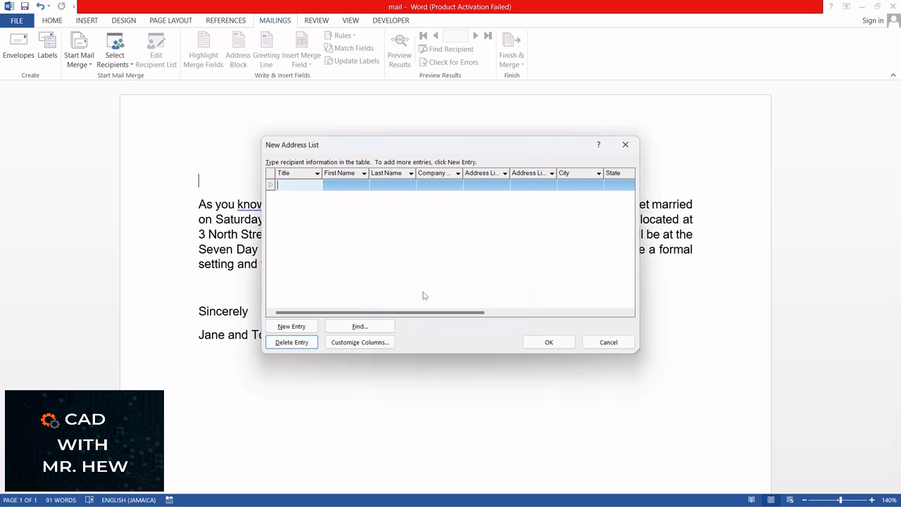
left_click(622, 344)
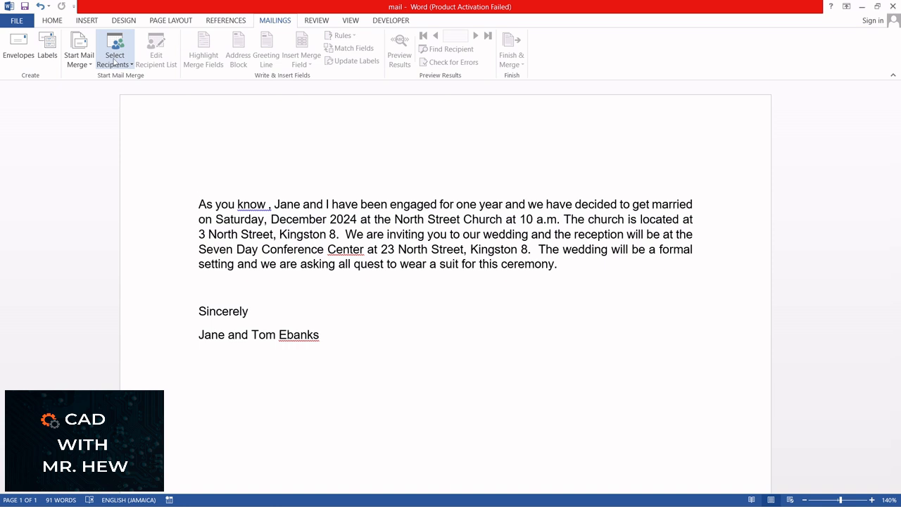
Step: Choose the Address for mail merge workbook in Documents > Youtube as the existing recipient list, with first-row column headers enabled
left_click(114, 62)
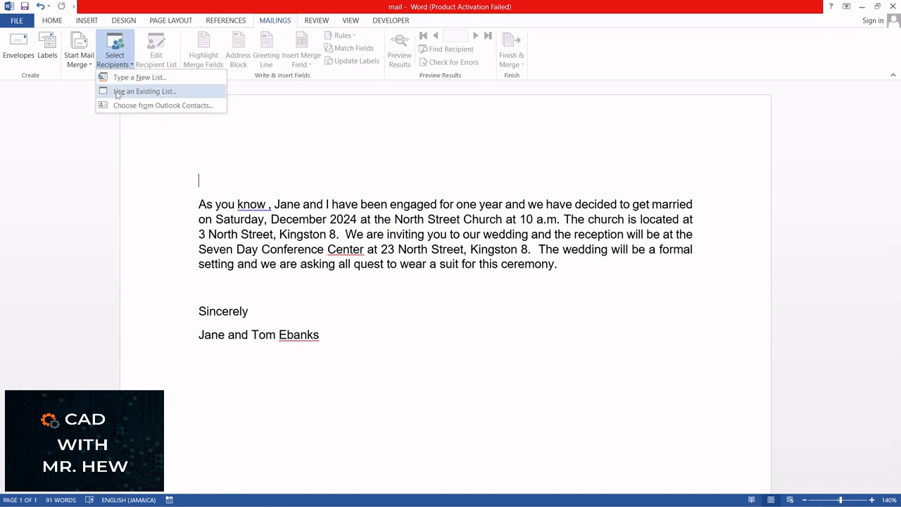
left_click(117, 92)
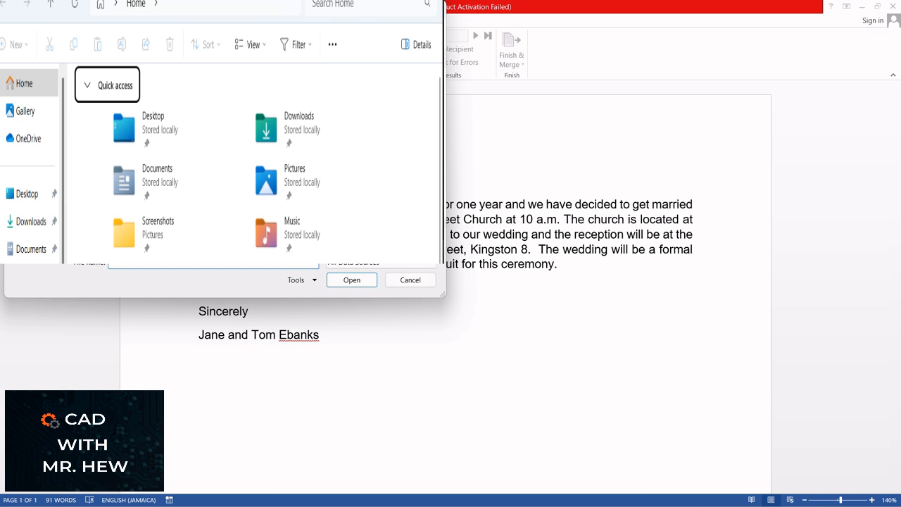
double_click(144, 176)
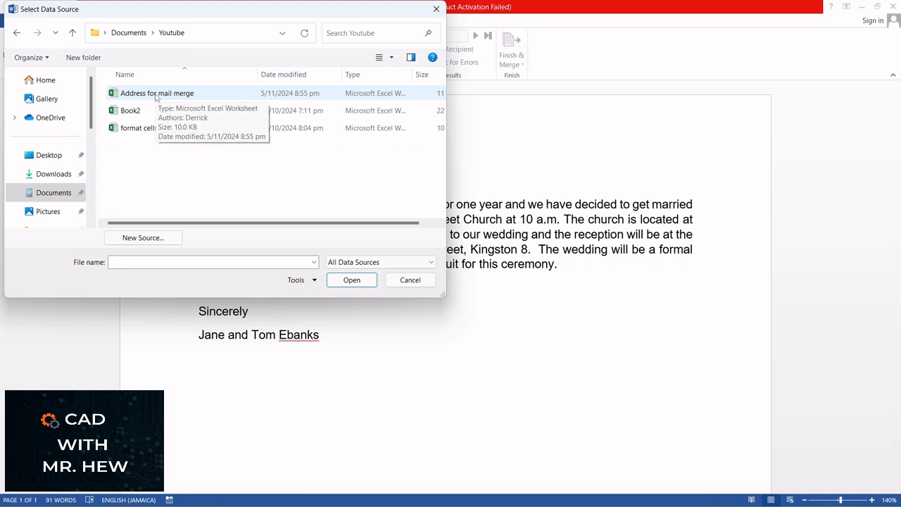
double_click(156, 94)
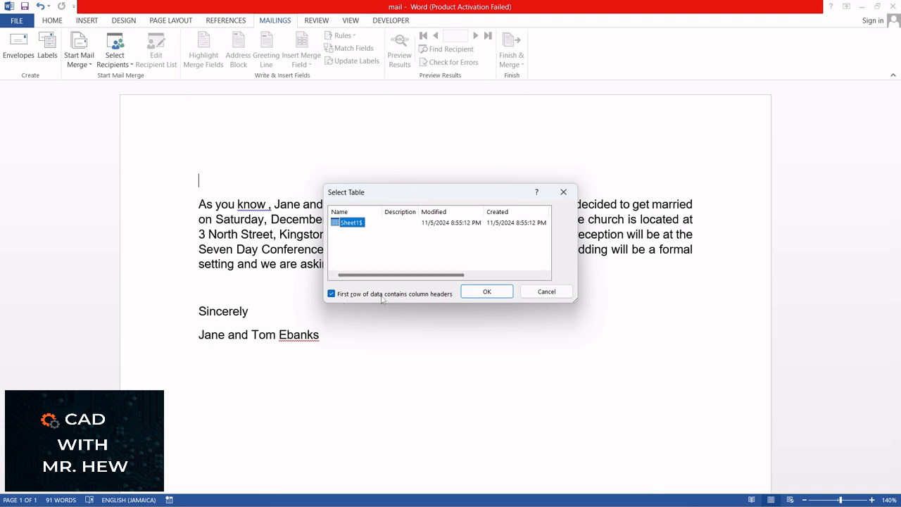
left_click(332, 294)
left_click(332, 294)
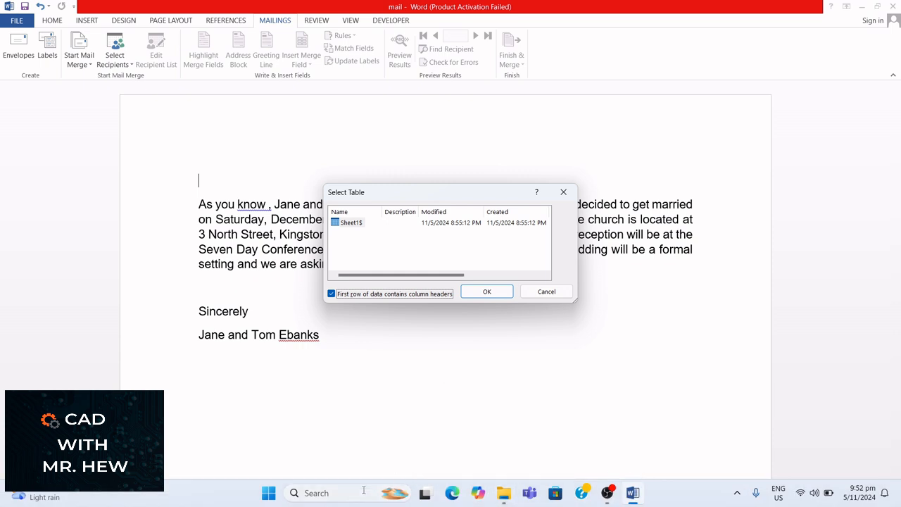
Step: Switch to Excel to check the Address for mail merge columns, and return to Word to confirm Sheet1$ as the recipient table
left_click(502, 497)
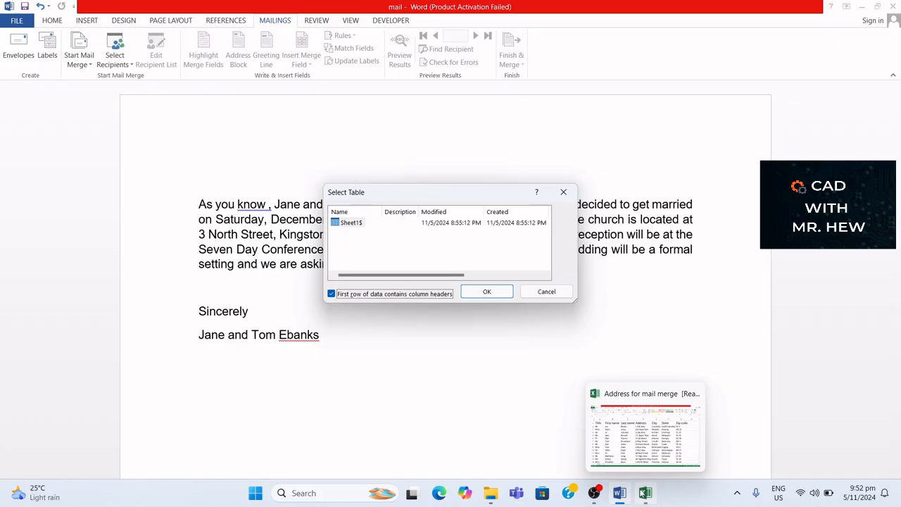
left_click(643, 422)
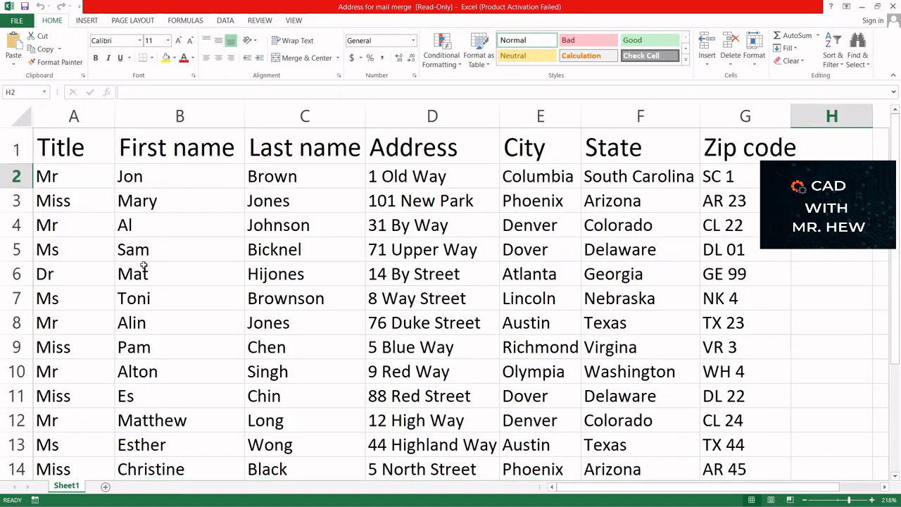
left_click(105, 486)
left_click(82, 486)
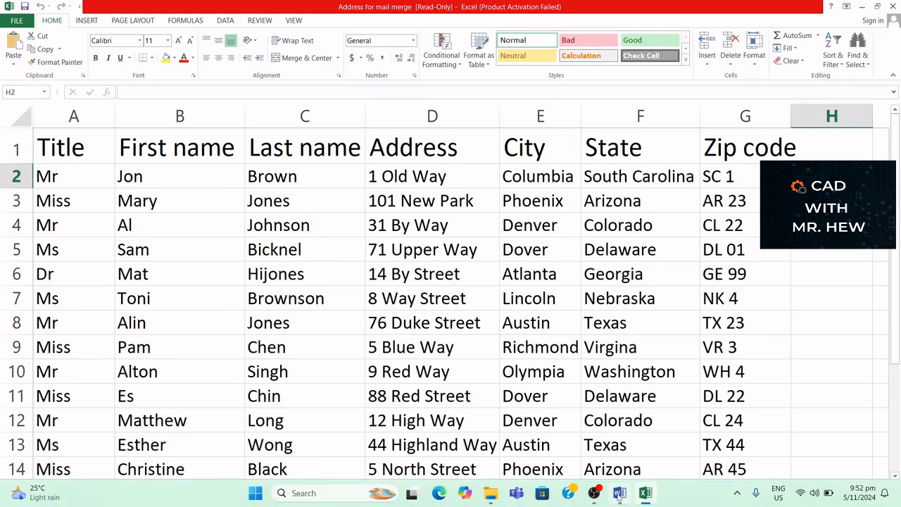
left_click(618, 493)
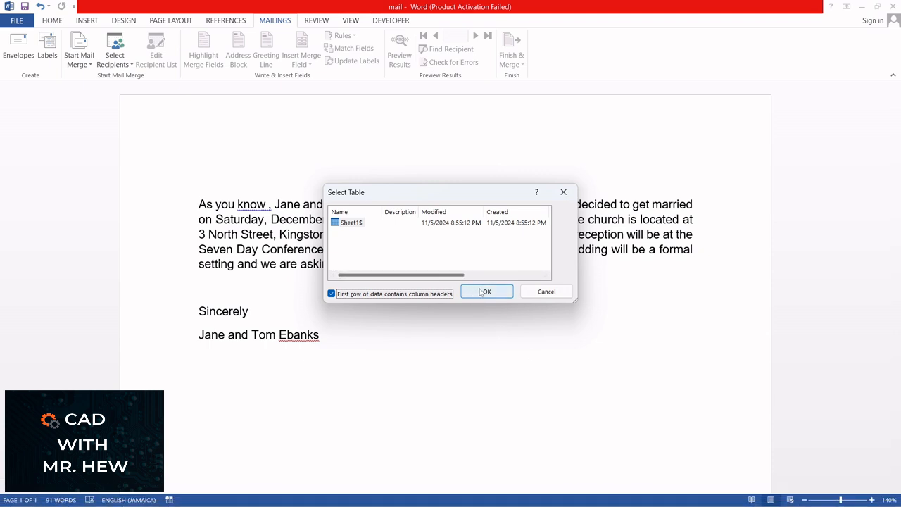
left_click(482, 290)
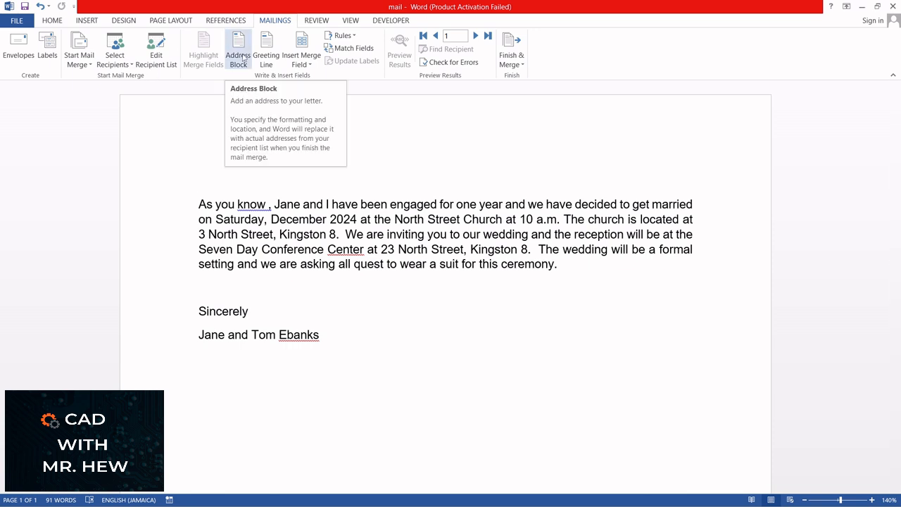
Step: Open the merge recipient list for editing, exclude the second and fifth recipients, and include both again
left_click(157, 62)
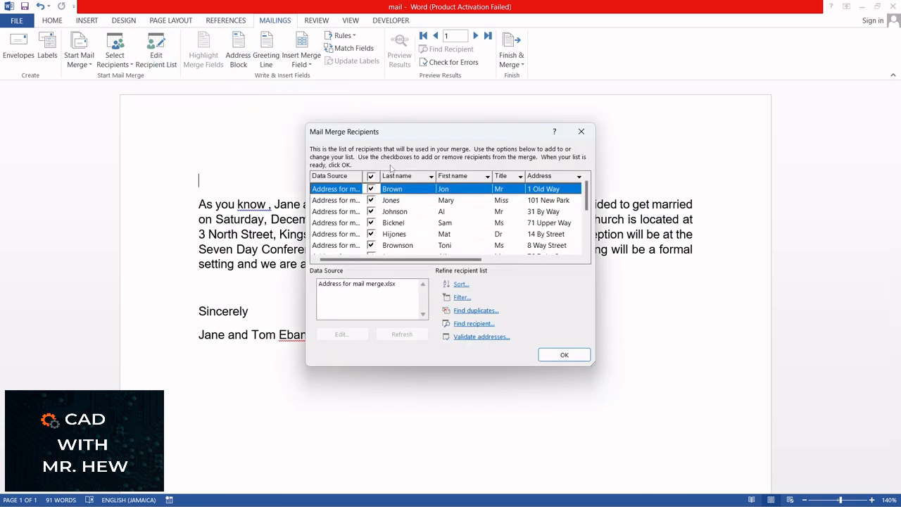
left_click(372, 203)
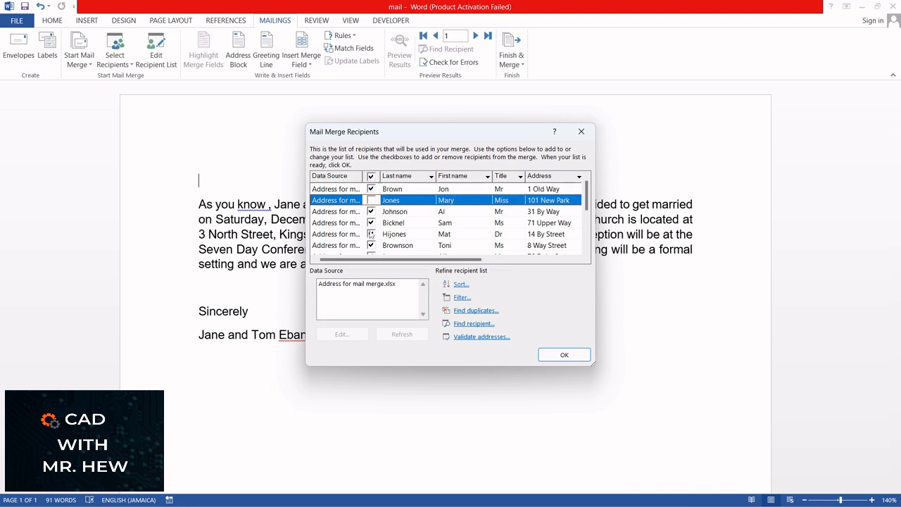
left_click(371, 233)
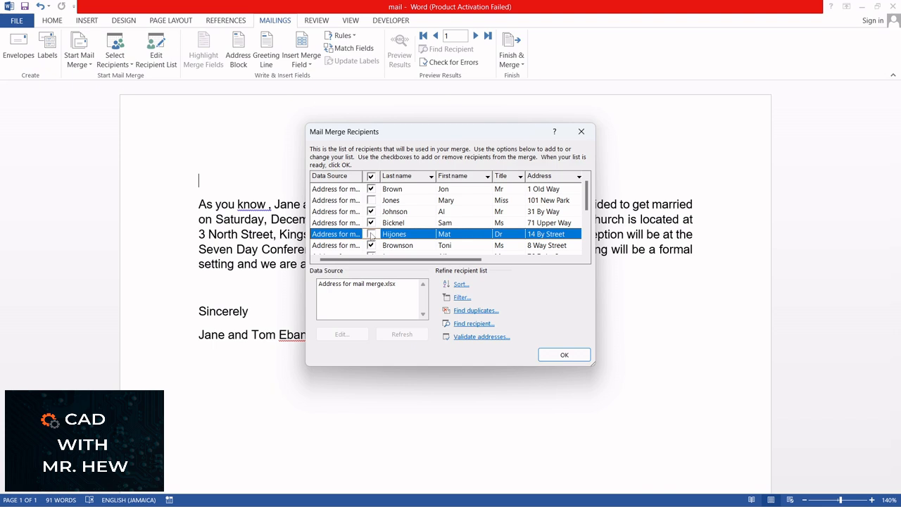
left_click(371, 234)
left_click(371, 200)
left_click(371, 200)
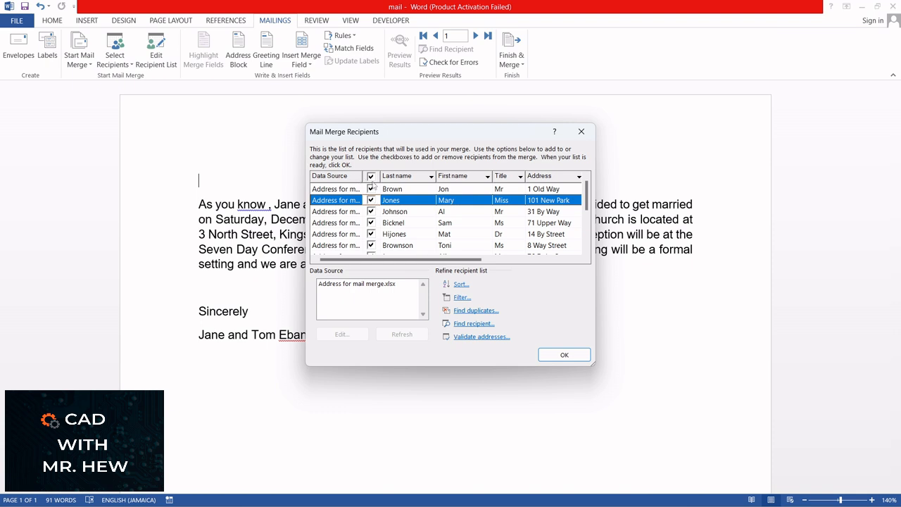
left_click(459, 284)
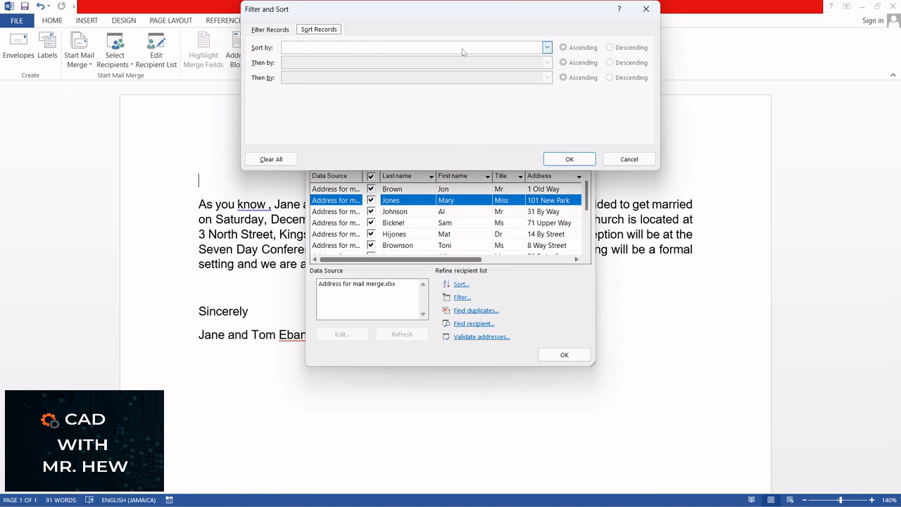
left_click(550, 48)
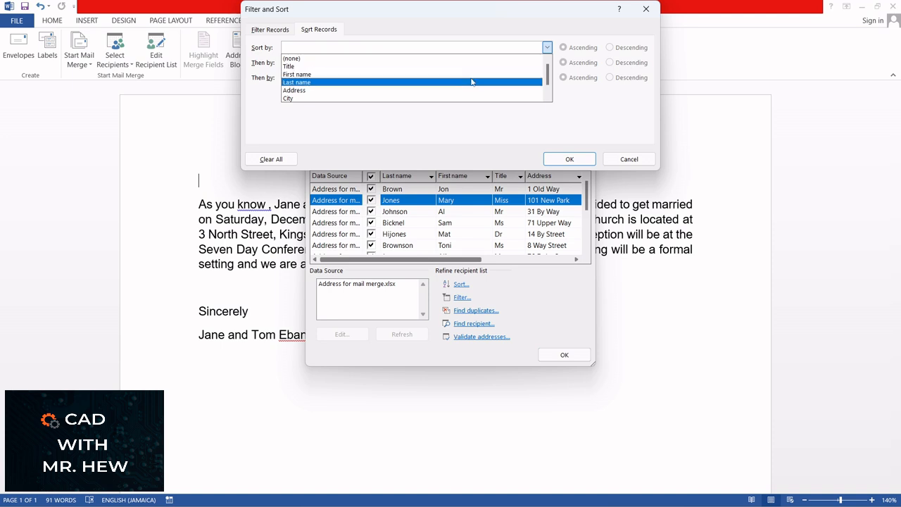
left_click(552, 129)
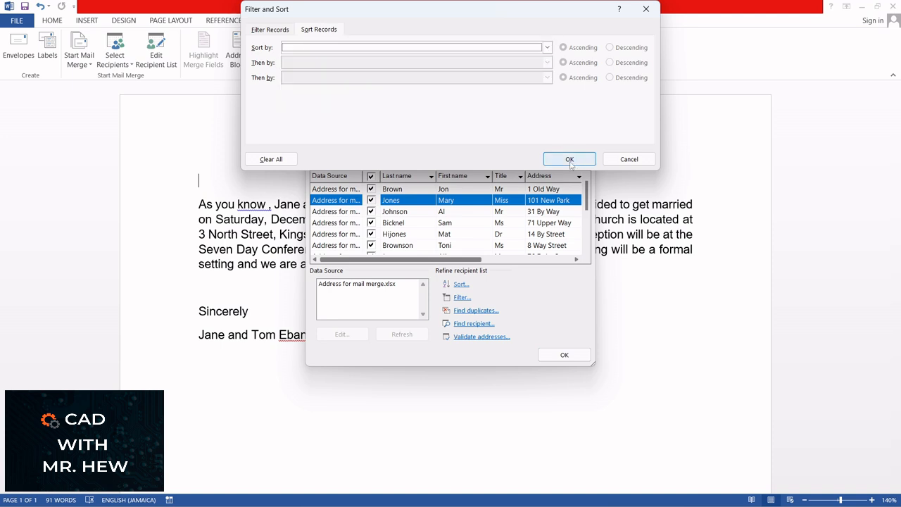
left_click(628, 159)
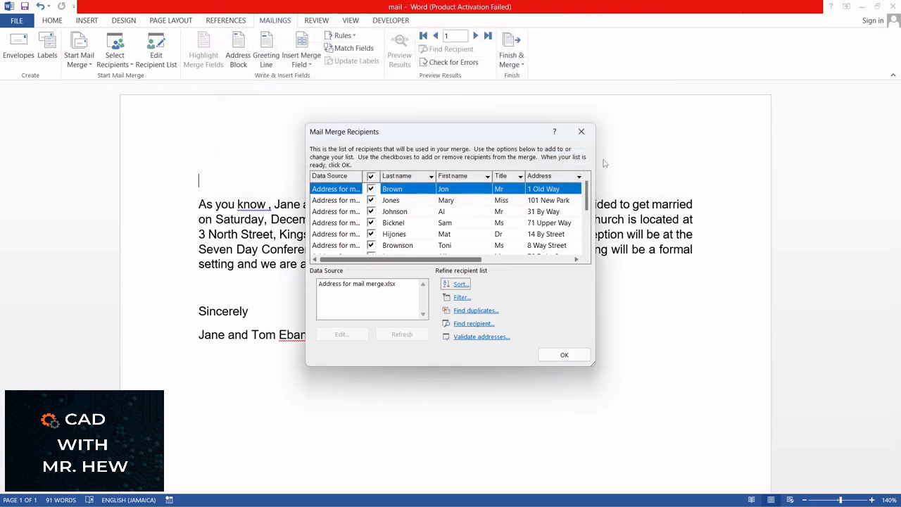
Step: Check the filter, duplicate-finding and recipient-search tools without changing anything, and accept the merge recipient list
left_click(463, 297)
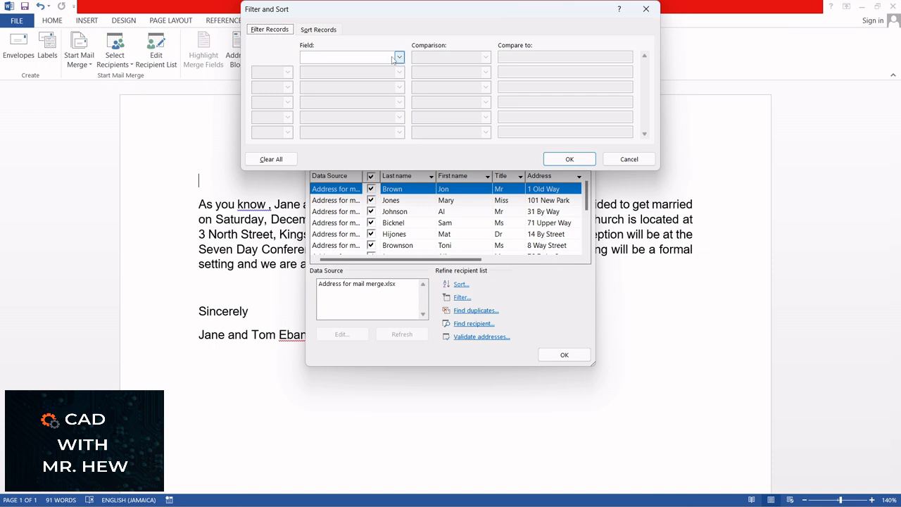
left_click(628, 160)
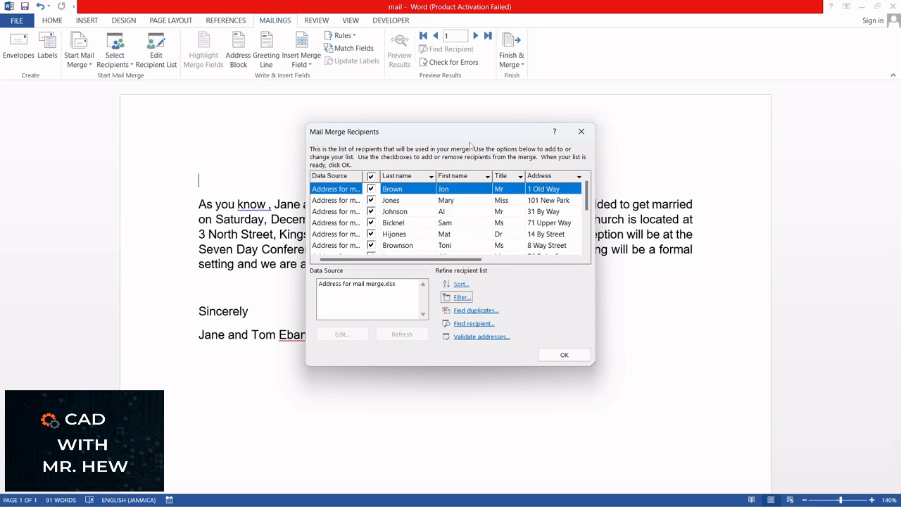
left_click(478, 311)
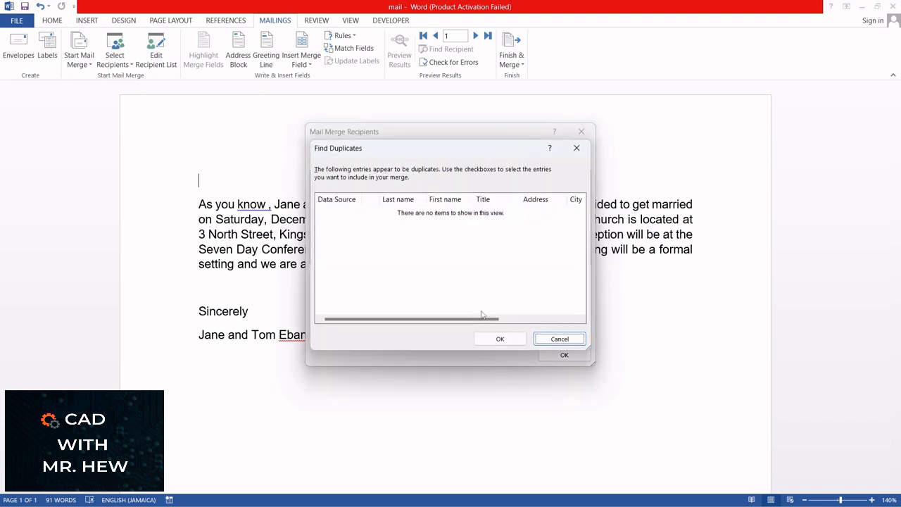
left_click(578, 149)
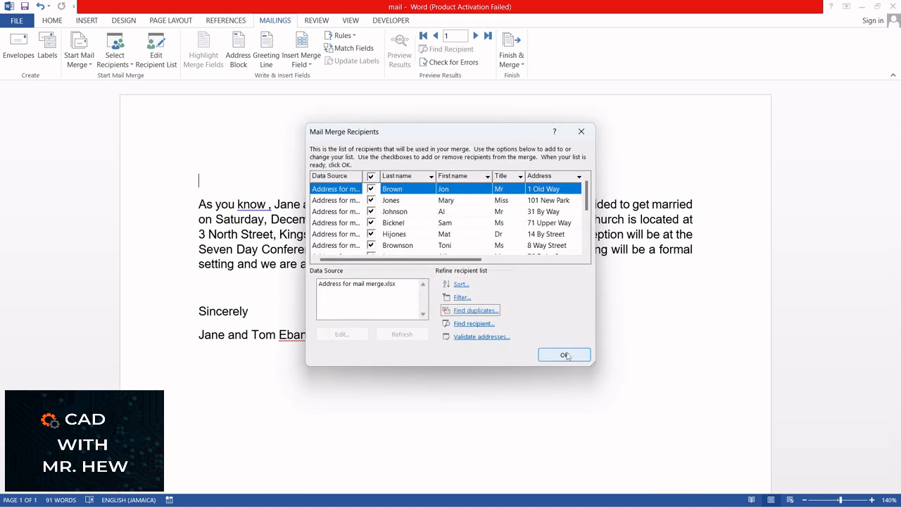
left_click(485, 326)
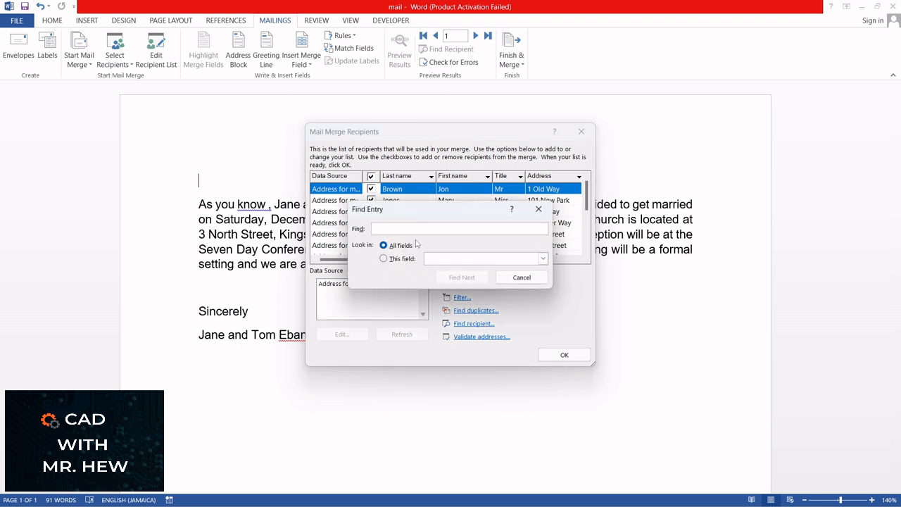
left_click(538, 209)
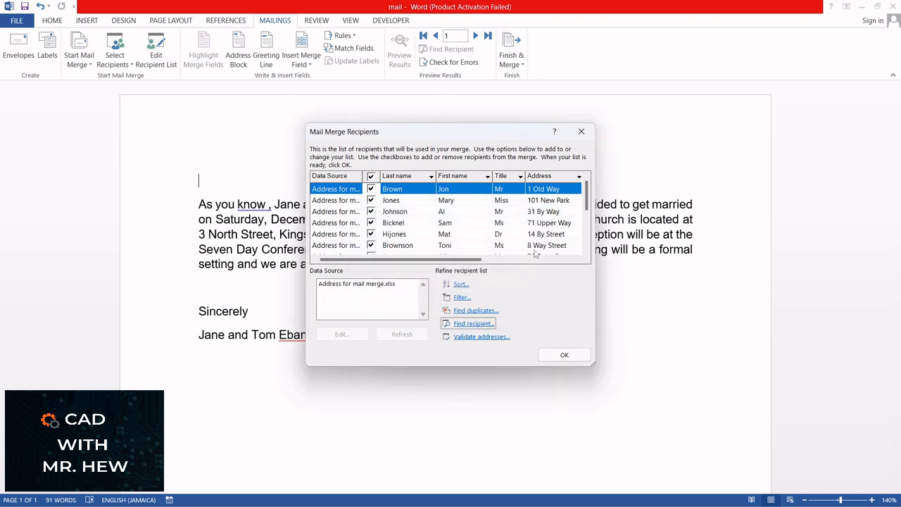
left_click(563, 356)
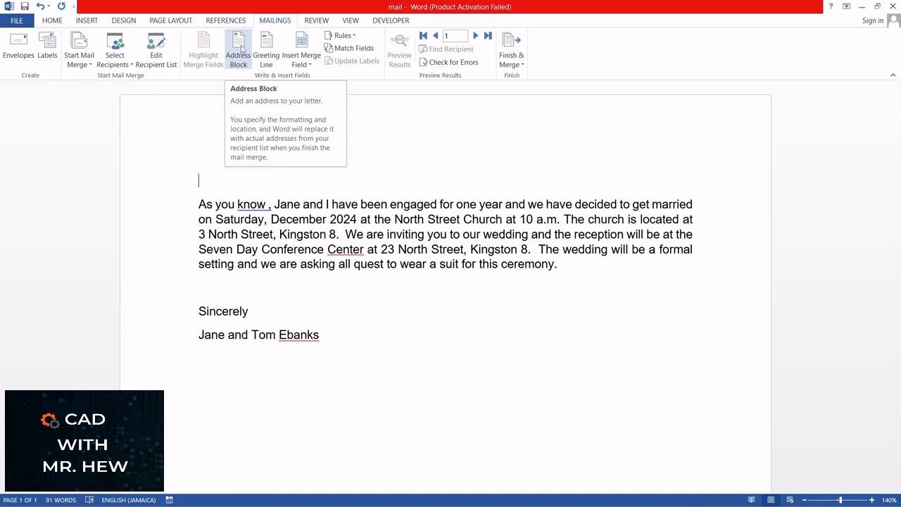
Step: Set up an address block above the letter body, trying the "Joshua" name format and choosing "Mr. Josh Randall Jr."
left_click(239, 51)
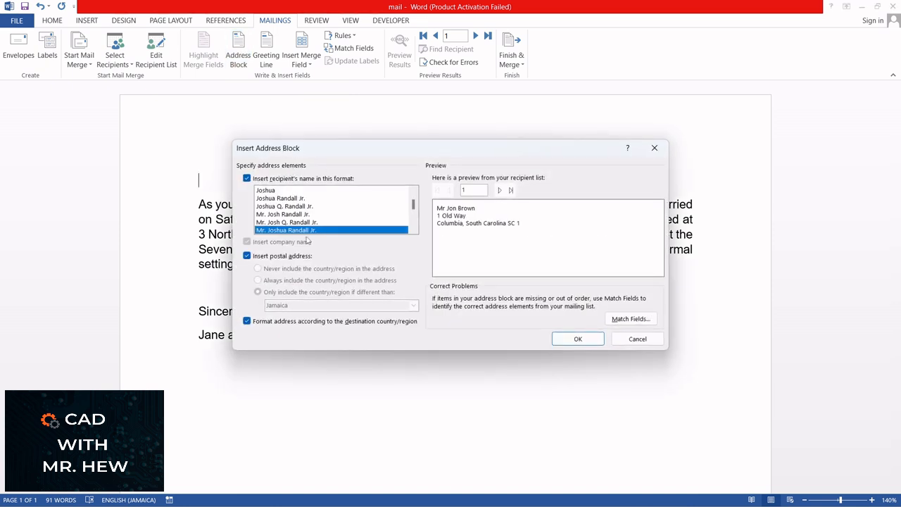
left_click(266, 190)
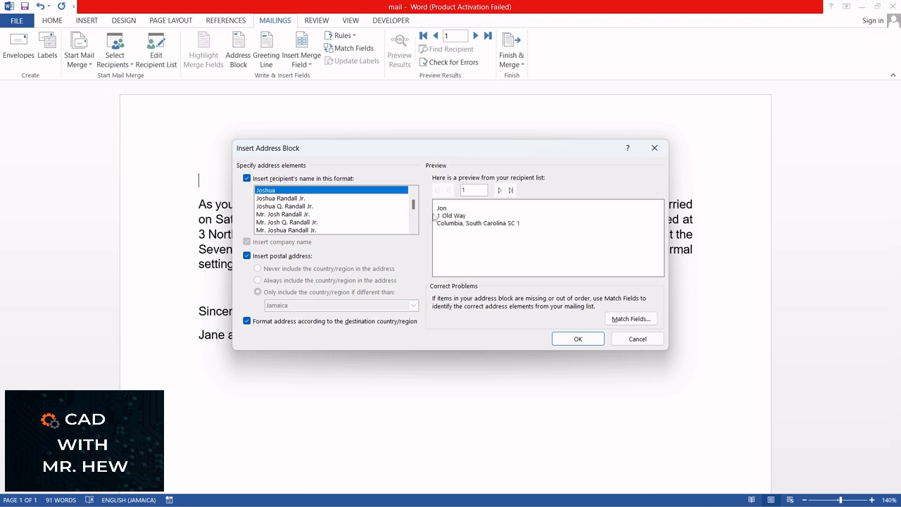
left_click(290, 217)
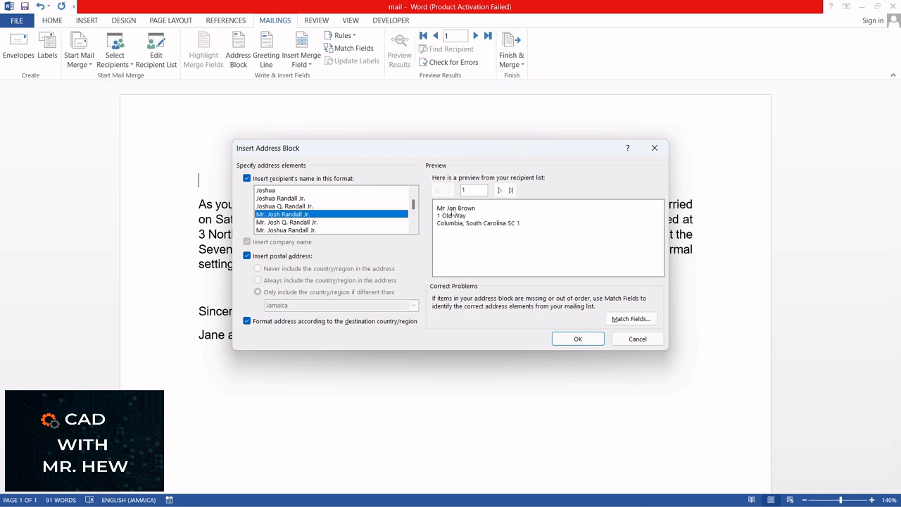
Step: Preview the address block for successive recipients and the last recipient, and return to the first recipient
left_click(500, 190)
left_click(501, 191)
left_click(501, 191)
left_click(500, 190)
left_click(500, 191)
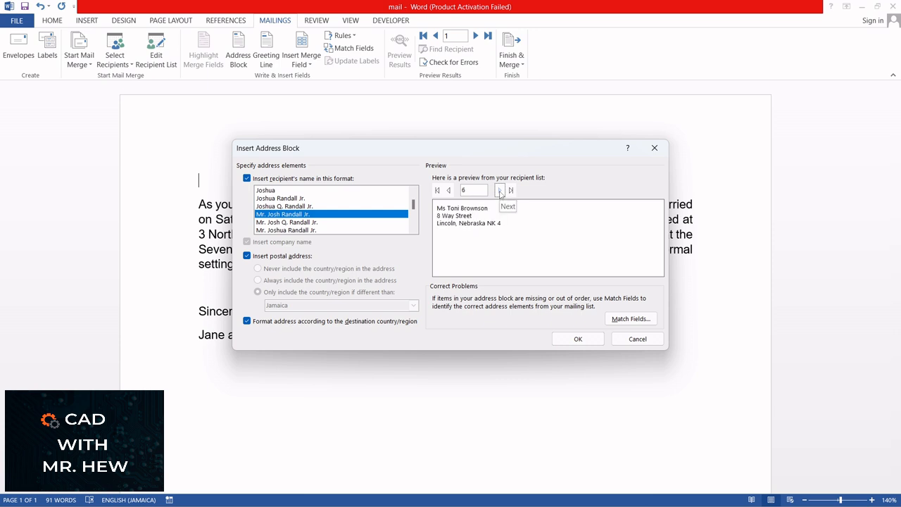
left_click(500, 190)
left_click(500, 190)
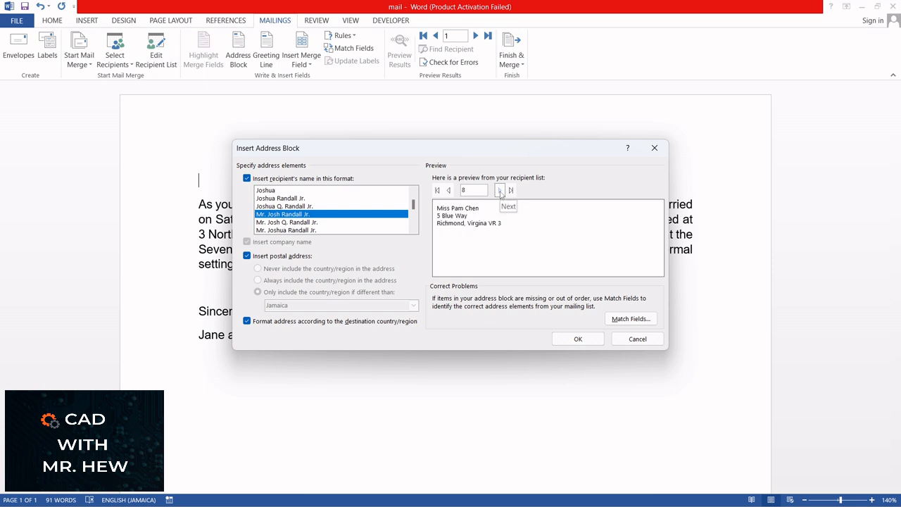
left_click(500, 190)
left_click(500, 191)
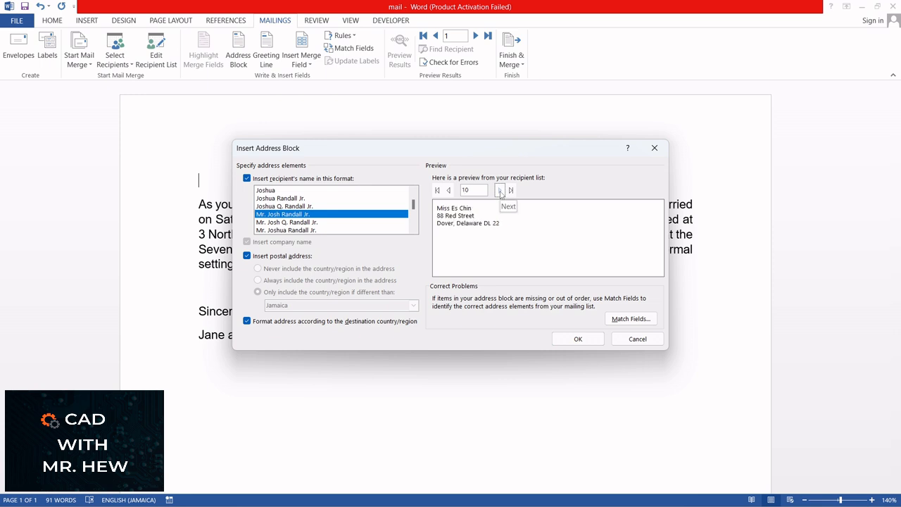
left_click(438, 190)
left_click(511, 190)
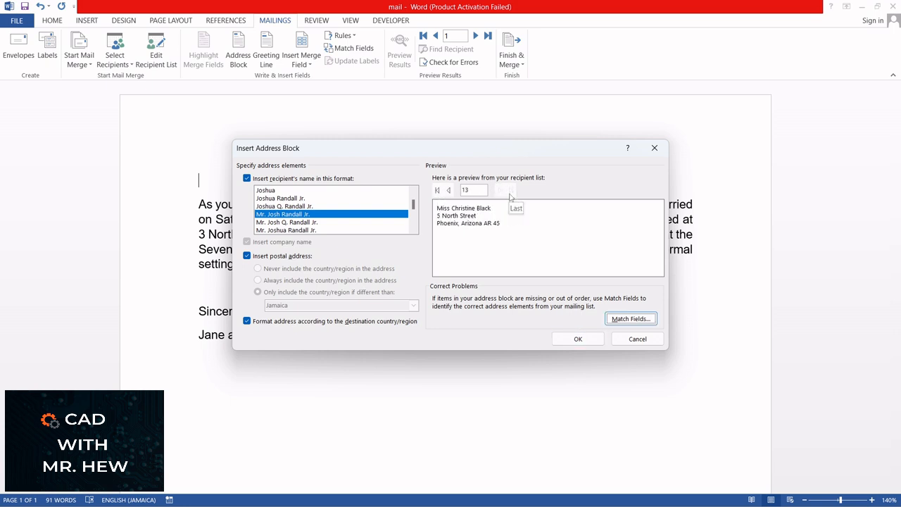
left_click(438, 190)
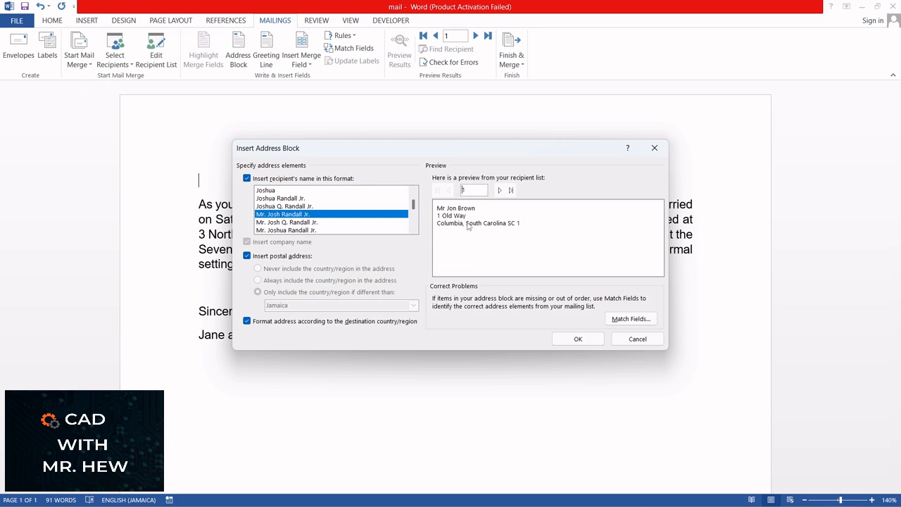
Step: Insert the address block at the head of the letter and add two blank lines below it
left_click(576, 338)
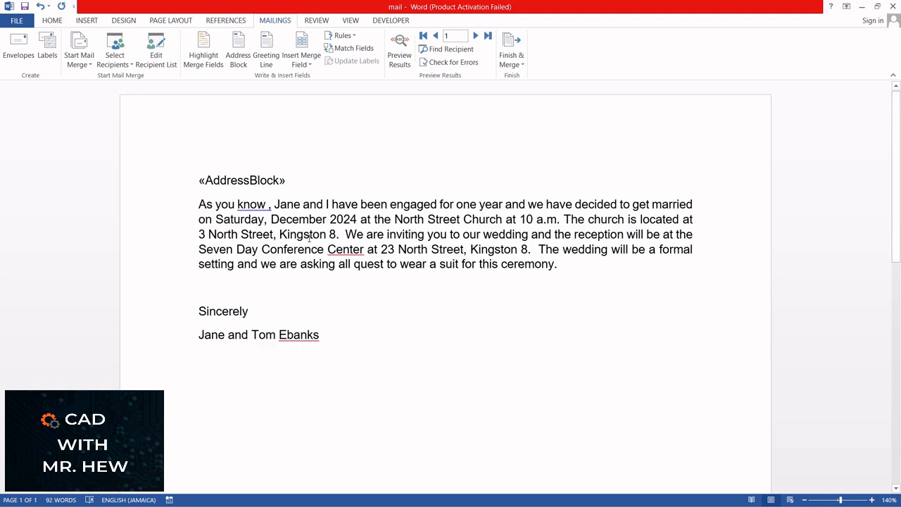
key("Return")
key("Return")
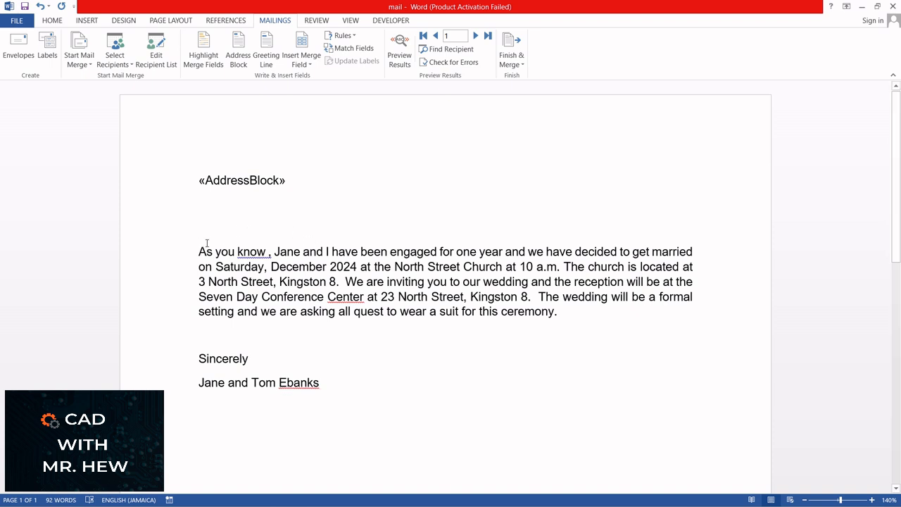
Step: Enter the date November 21, 2024 below the address block, with a blank line separating the two
left_click(209, 197)
type("No")
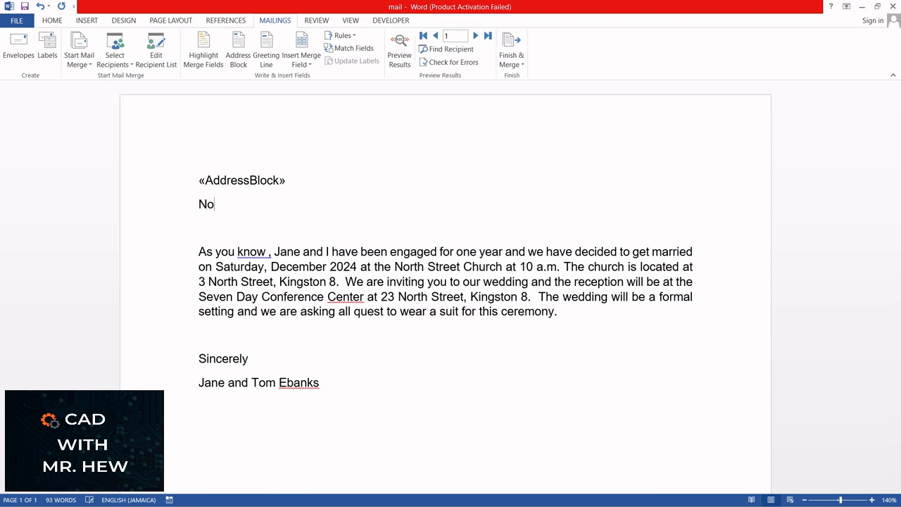
type("vember 21, 2024")
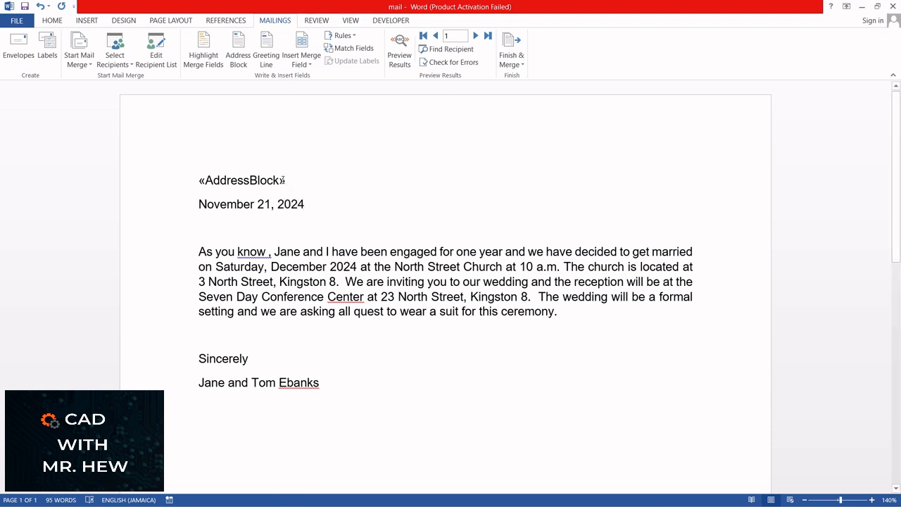
left_click(296, 180)
key("Return")
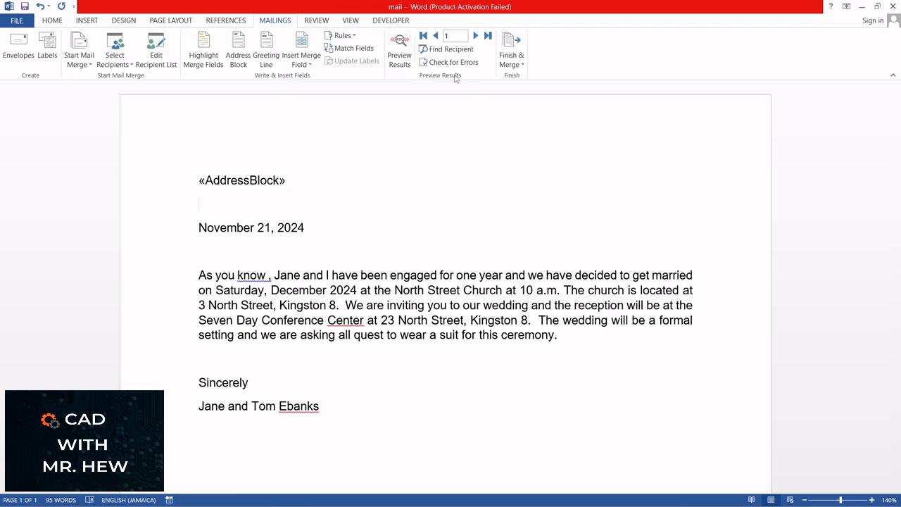
Step: Preview the merged letter for the first six recipients and the last one, return to the first, and turn the preview off
left_click(389, 45)
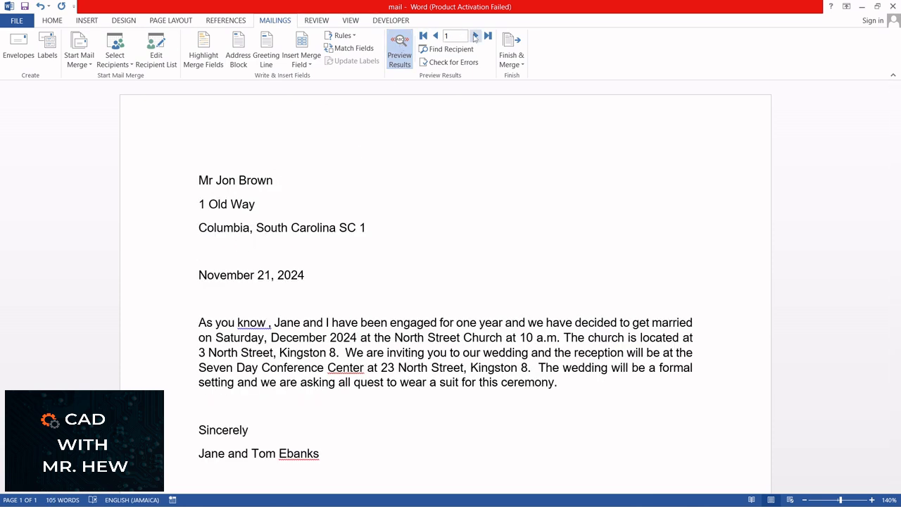
left_click(476, 36)
left_click(476, 36)
left_click(476, 36)
left_click(476, 36)
left_click(476, 36)
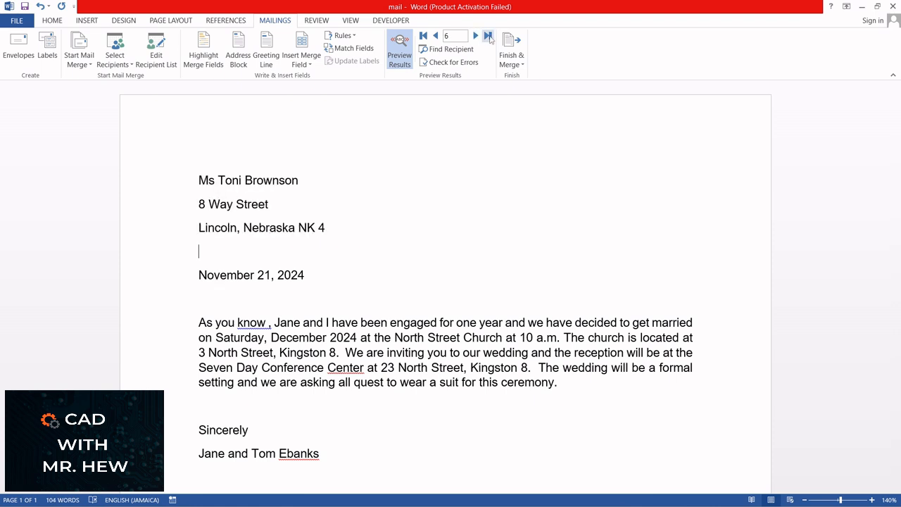
left_click(488, 36)
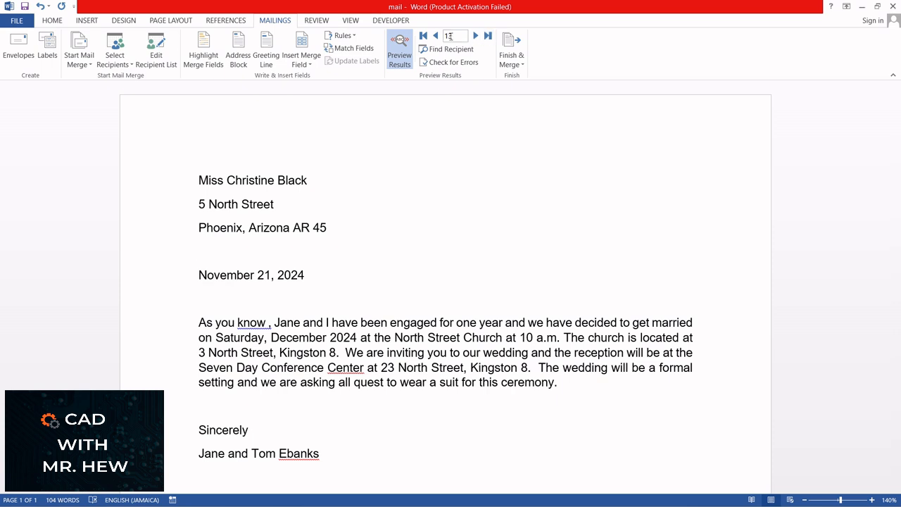
left_click(424, 36)
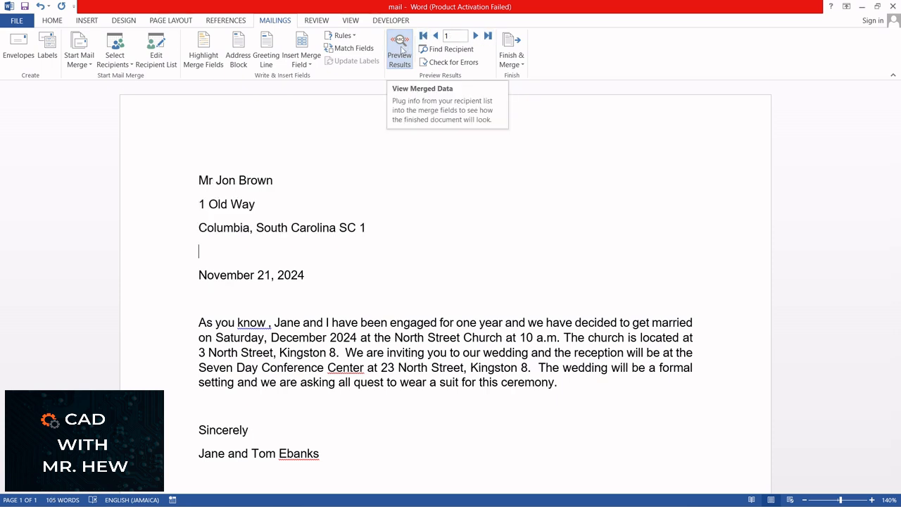
left_click(401, 50)
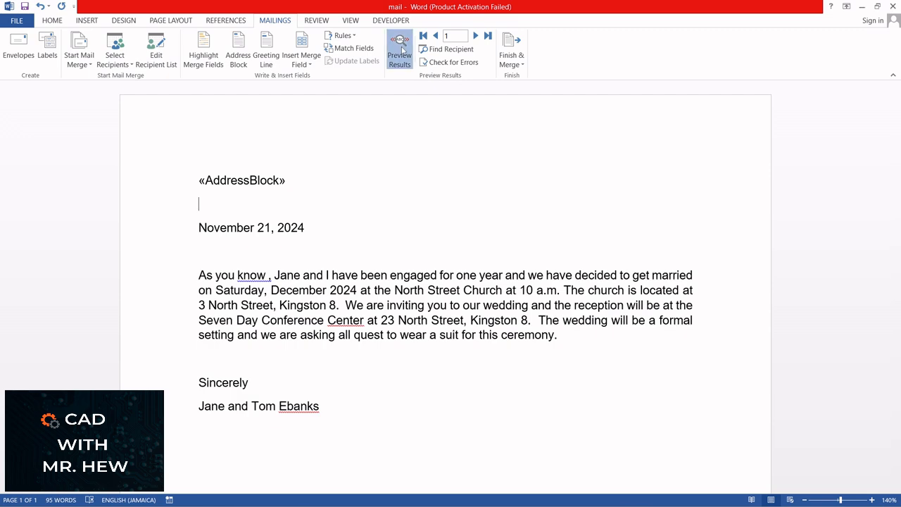
Step: Compare the letter with the merge preview on and off, and step through a few records before returning to the first
left_click(401, 51)
left_click(400, 51)
left_click(400, 51)
left_click(401, 51)
left_click(404, 49)
left_click(405, 49)
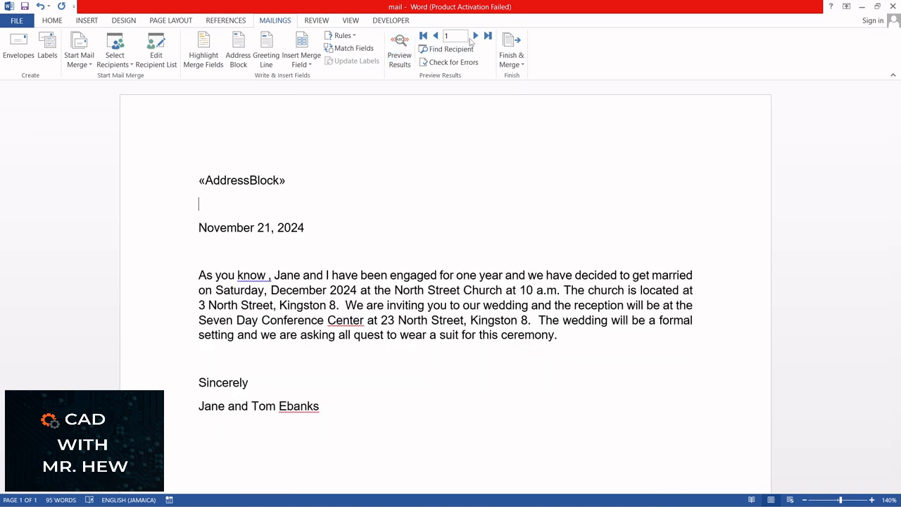
left_click(476, 37)
left_click(476, 37)
left_click(476, 36)
left_click(423, 37)
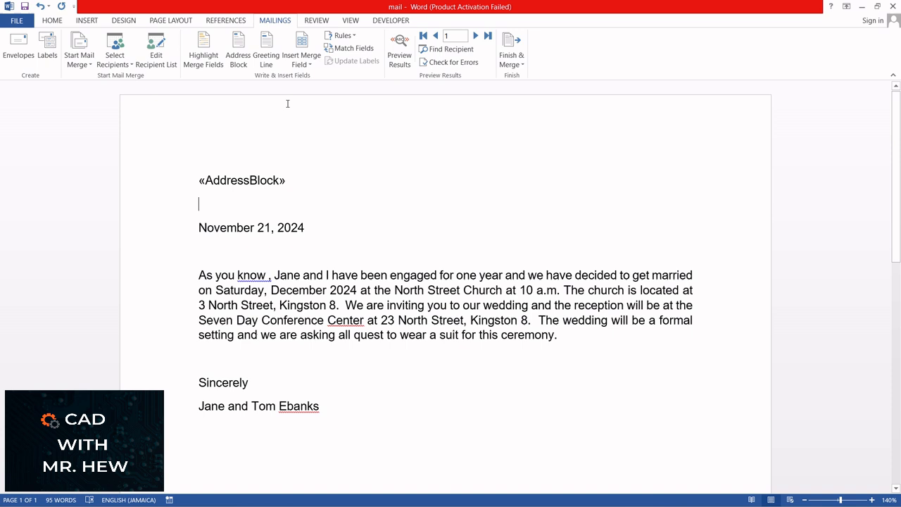
Step: Add two blank lines below the date and insert a greeting line there in the "Dear" and "Mr. Randall" format with a comma
left_click(306, 225)
key("Return")
key("Return")
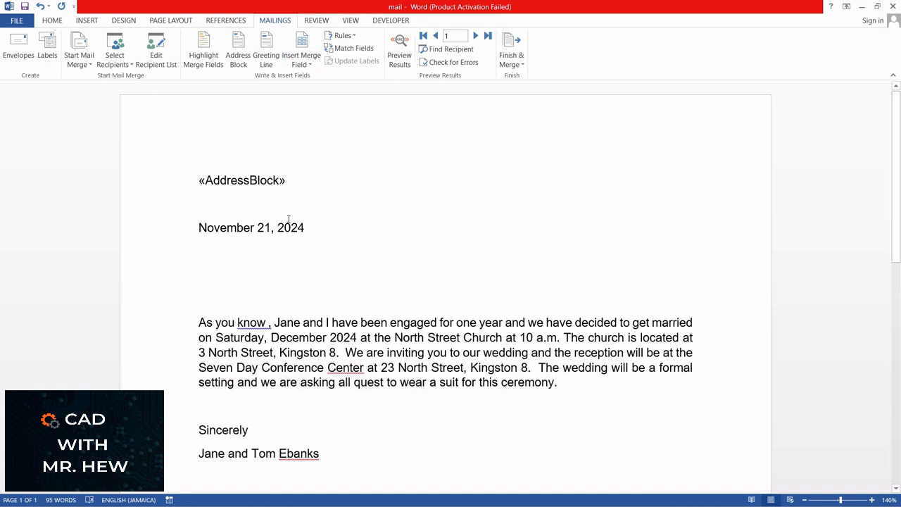
left_click(266, 49)
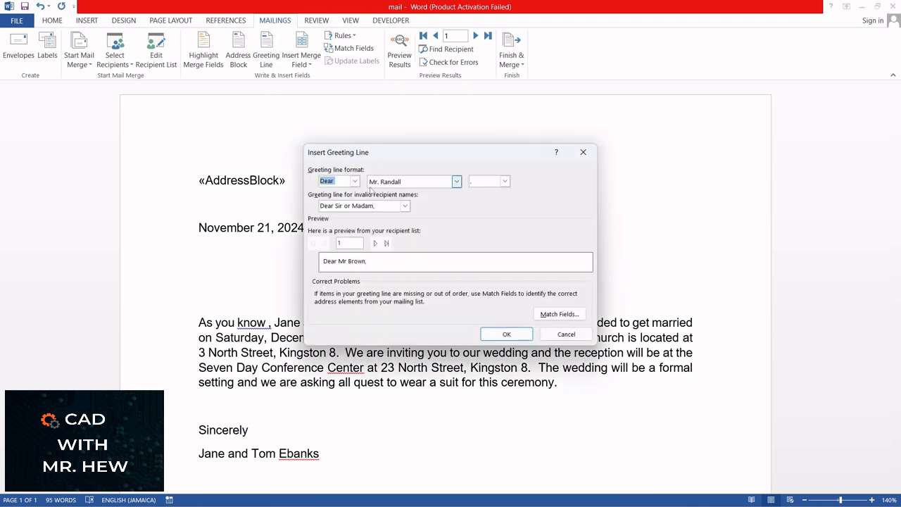
left_click(355, 181)
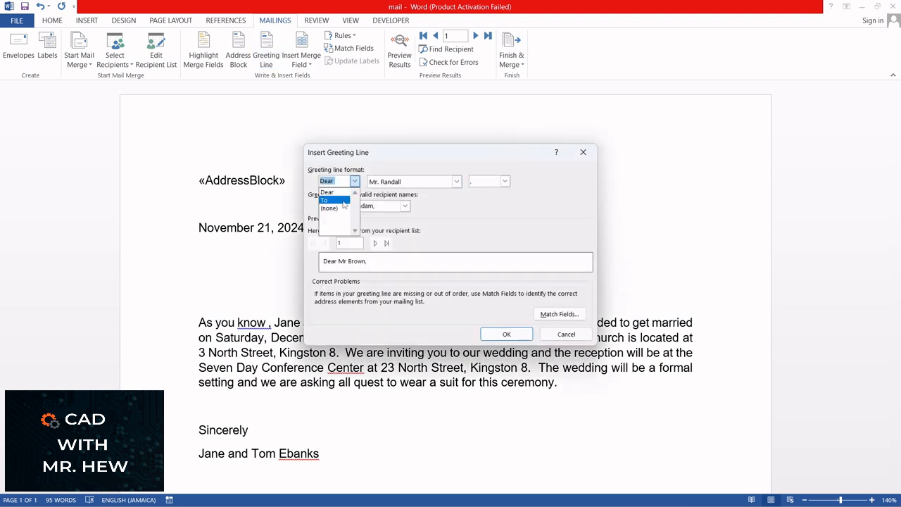
left_click(355, 181)
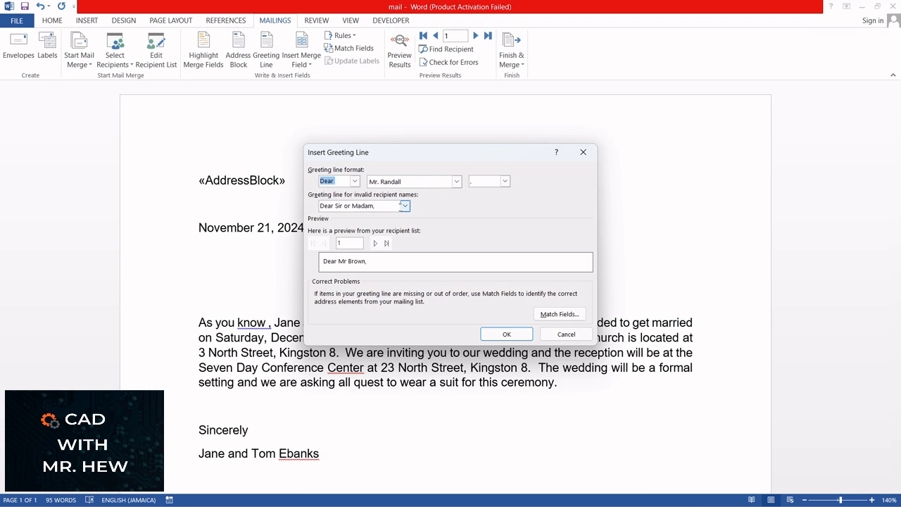
left_click(512, 335)
Step: Turn on the merge preview, check the greeting line for several recipients, and return to the first recipient's complete letter
left_click(403, 41)
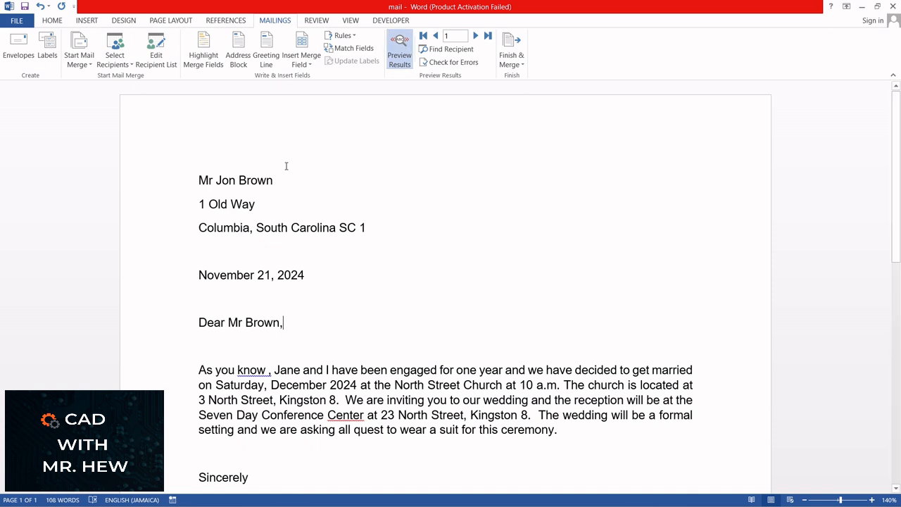
left_click(476, 36)
left_click(476, 36)
left_click(475, 37)
left_click(476, 37)
left_click(423, 36)
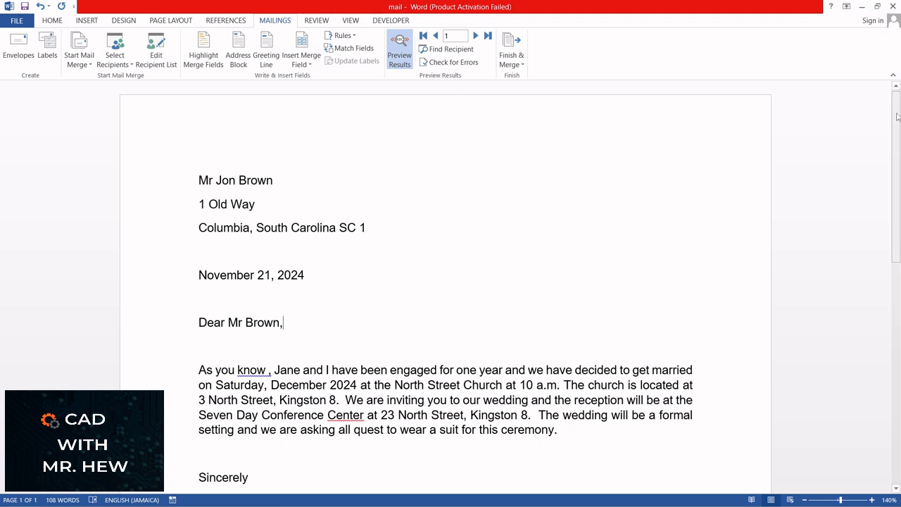
scroll(589, 169, "down", 2)
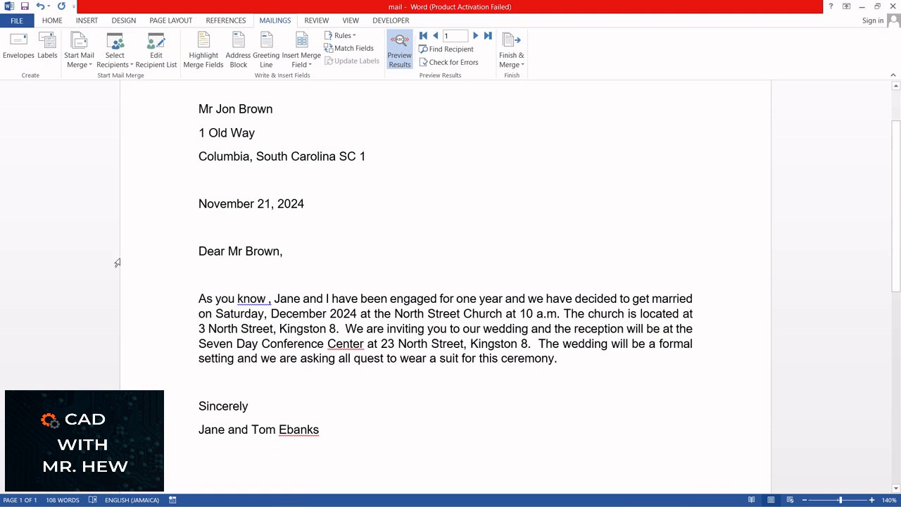
Step: Insert a greeting line after "As you know" with no salutation, the "Joshua" first-name format and a comma, and delete the duplicate comma
left_click(271, 295)
left_click(268, 50)
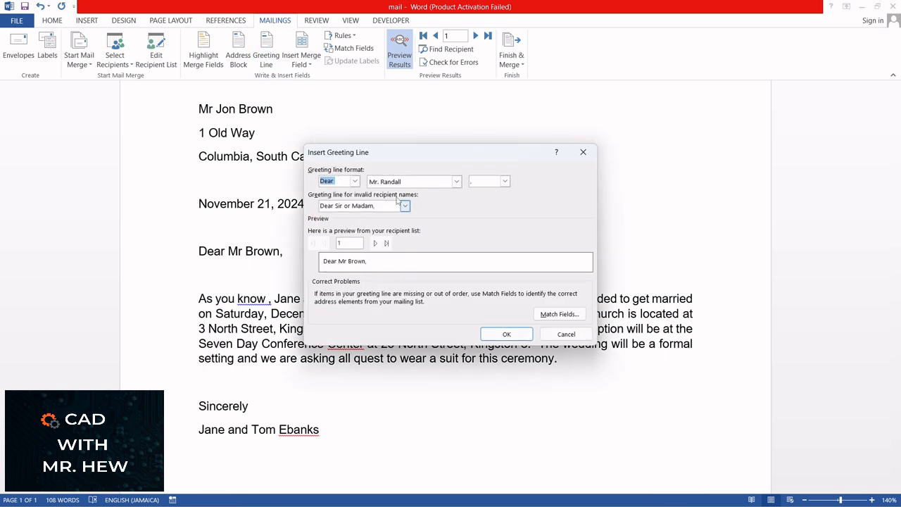
left_click(457, 181)
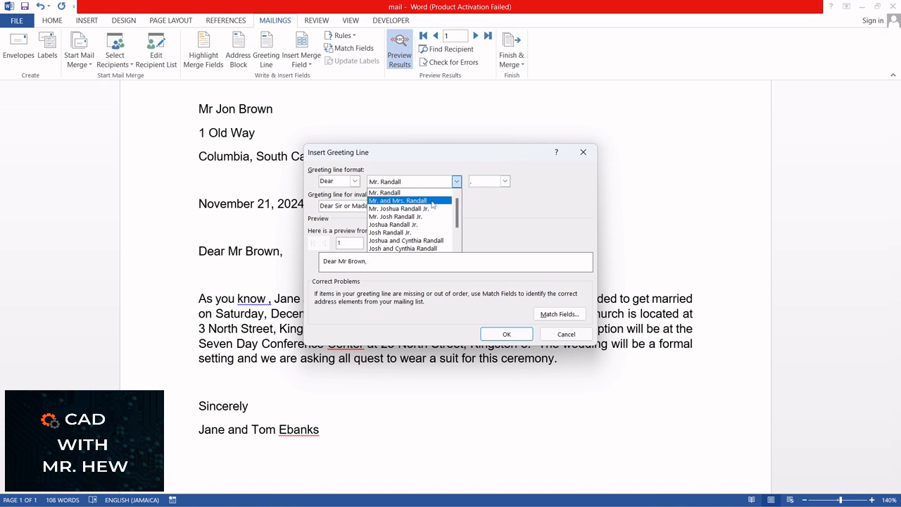
left_click_drag(457, 223, 456, 239)
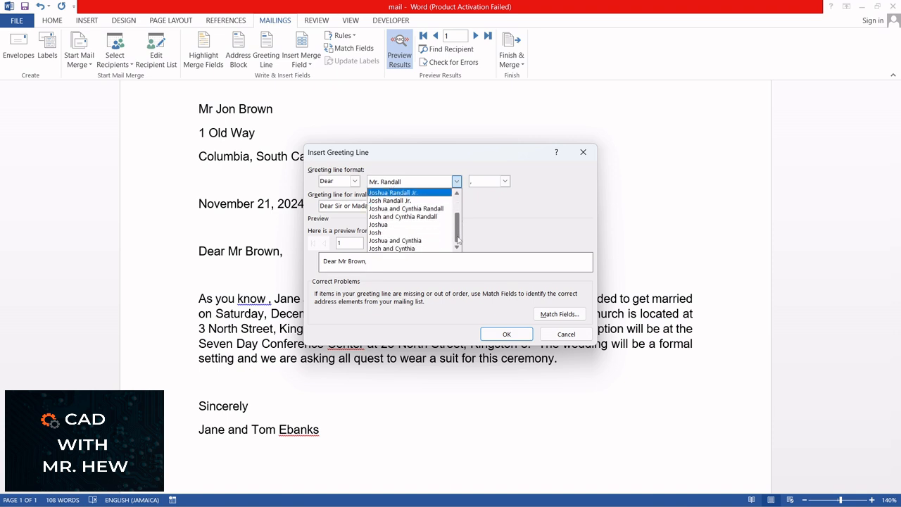
left_click(402, 225)
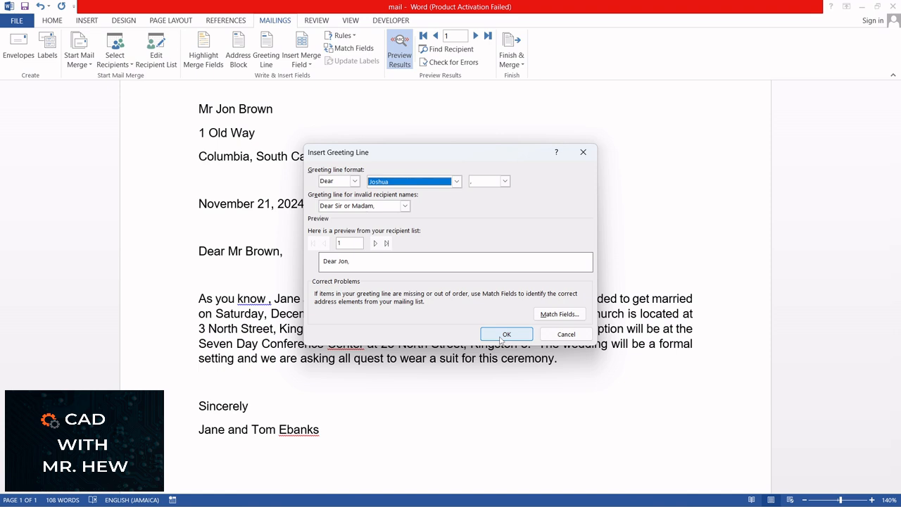
left_click(355, 183)
left_click(329, 208)
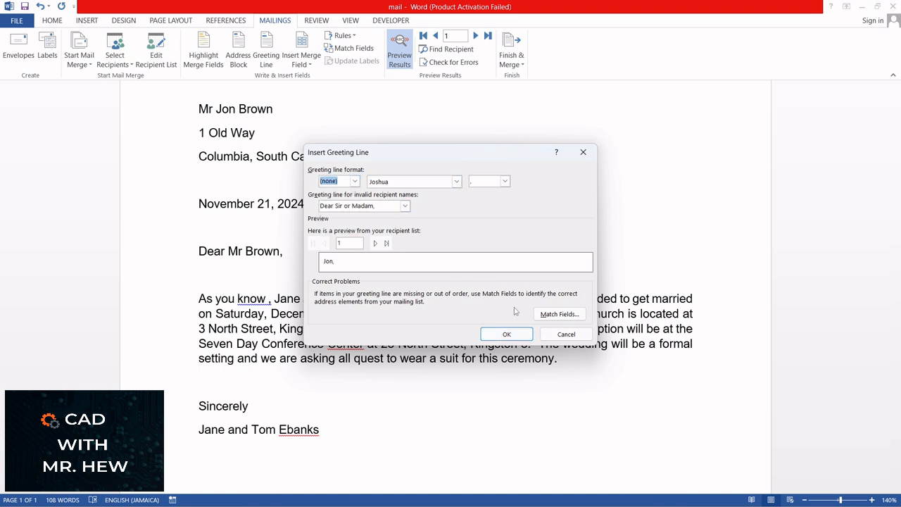
left_click(506, 336)
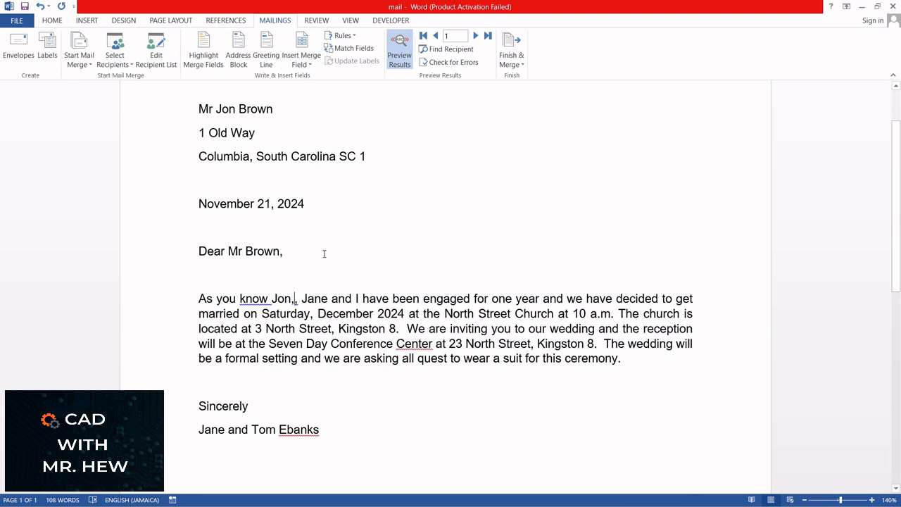
key("Delete")
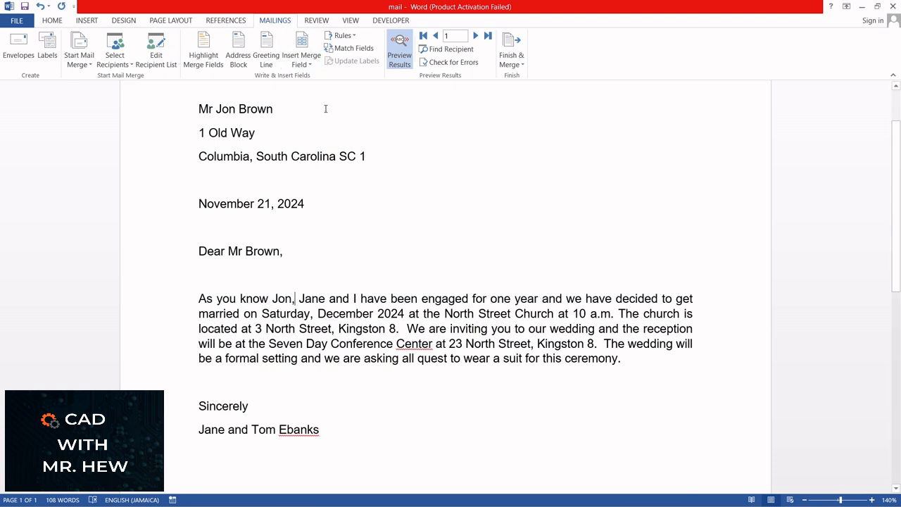
Step: Step through the merge preview to the seventh recipient to check the first name in the opening sentence
left_click(475, 36)
left_click(475, 36)
left_click(476, 36)
left_click(476, 36)
left_click(476, 36)
left_click(476, 36)
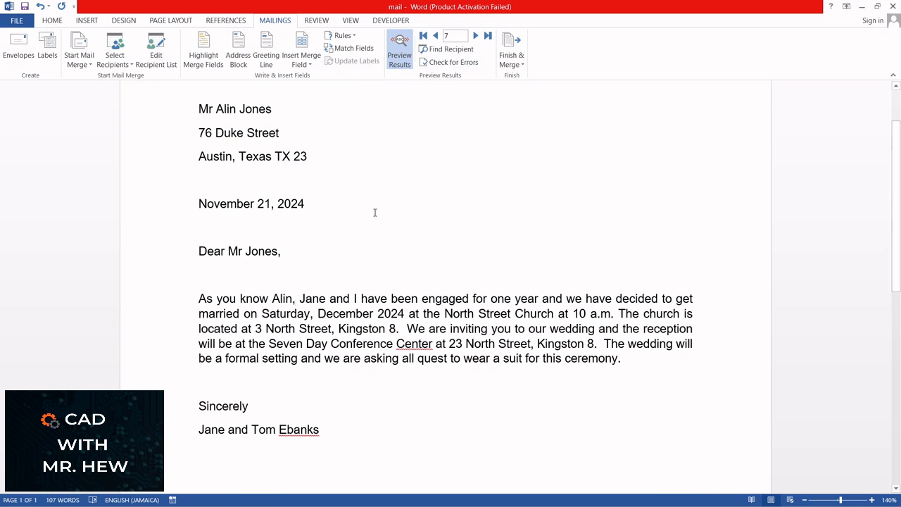
Step: Examine the options for finishing the merge and the record choices for merging to a printer, and close them without printing
left_click(511, 49)
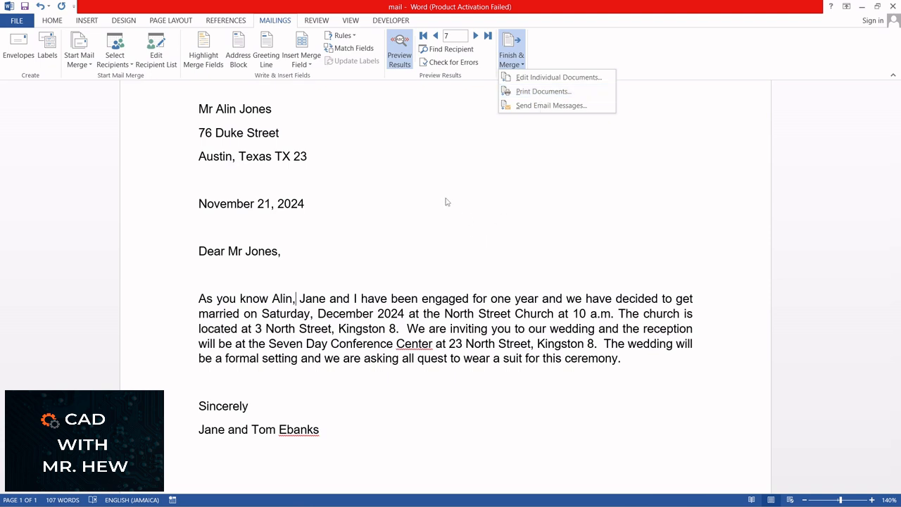
scroll(447, 201, "down", 3)
scroll(446, 199, "up", 3)
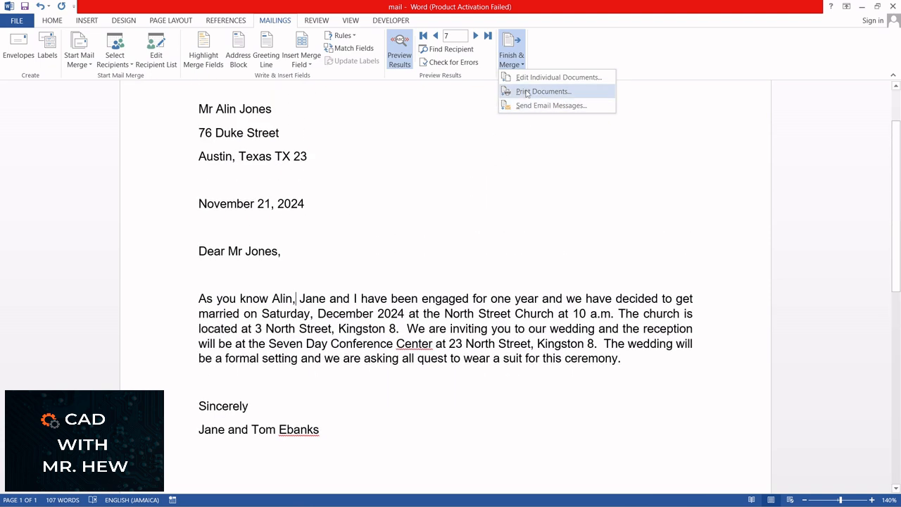
left_click(527, 92)
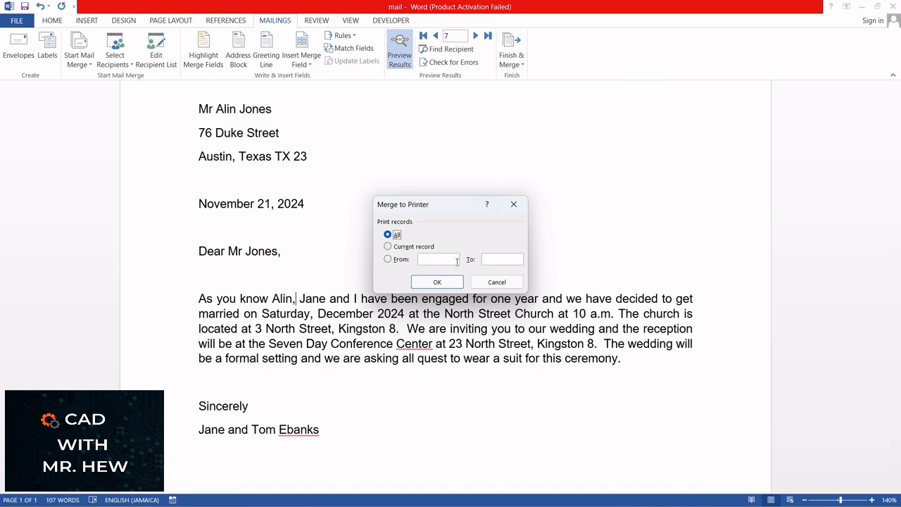
left_click(495, 281)
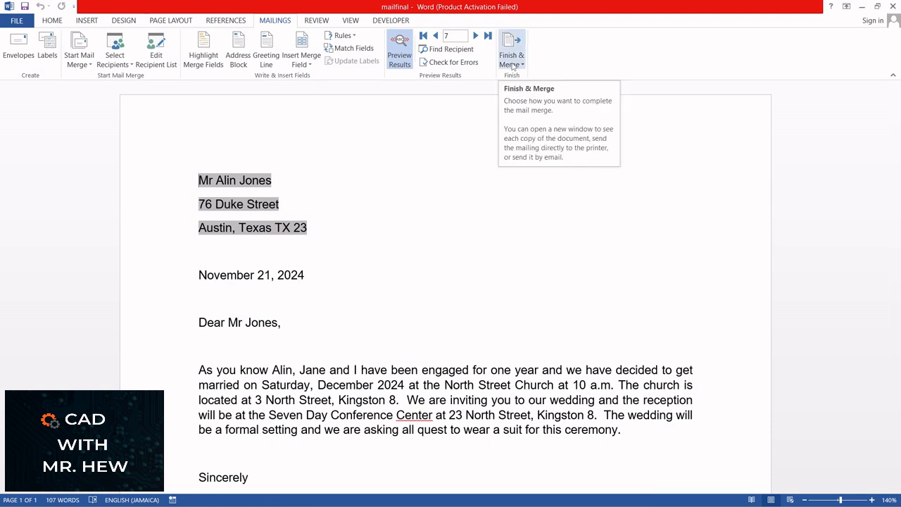
Step: Start finishing the merge as individual editable documents
left_click(512, 66)
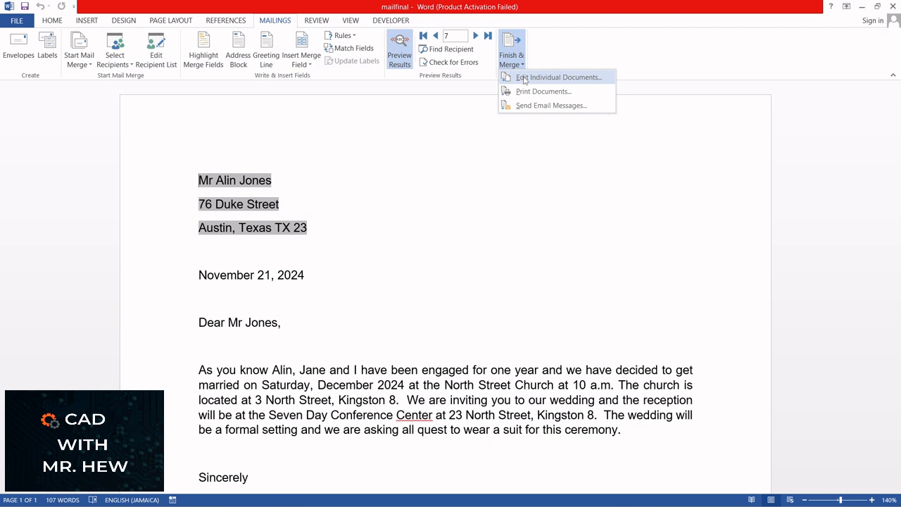
left_click(580, 78)
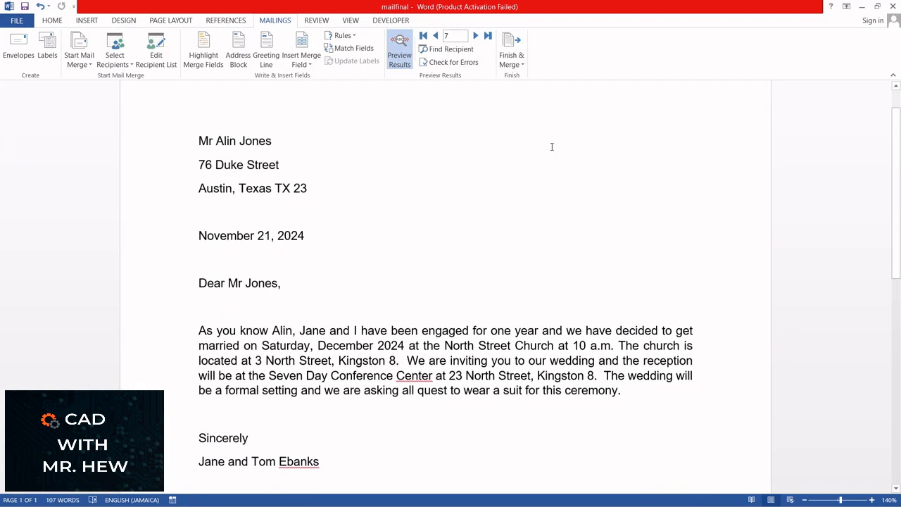
scroll(551, 145, "up", 1)
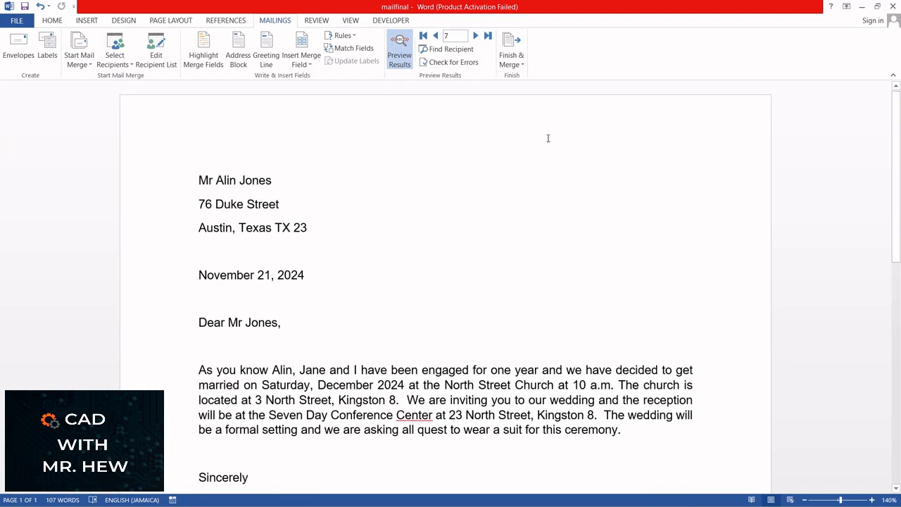
scroll(549, 139, "down", 4)
scroll(548, 140, "up", 2)
scroll(548, 140, "up", 2)
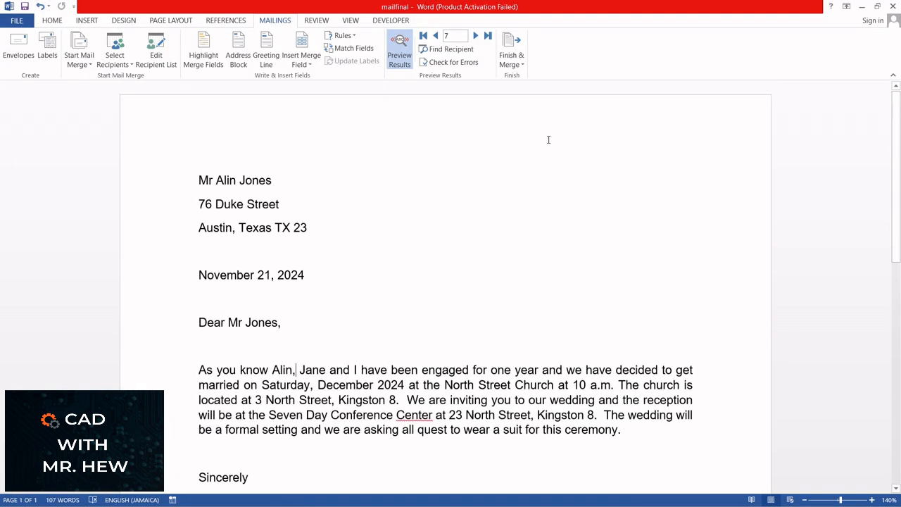